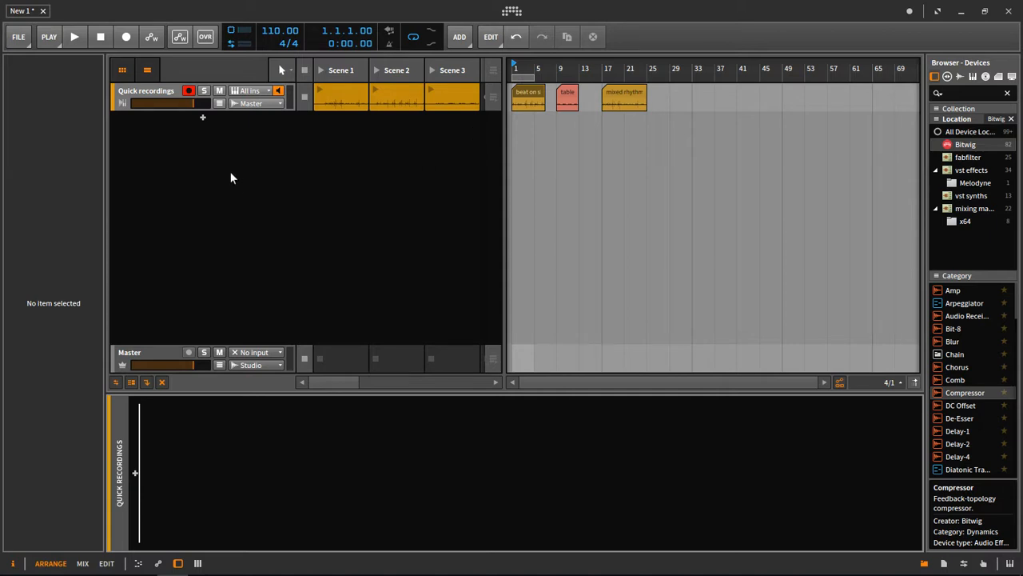
Add an instrument track and create an empty note clip in its Scene 1 slot.
right_click(208, 162)
left_click(208, 158)
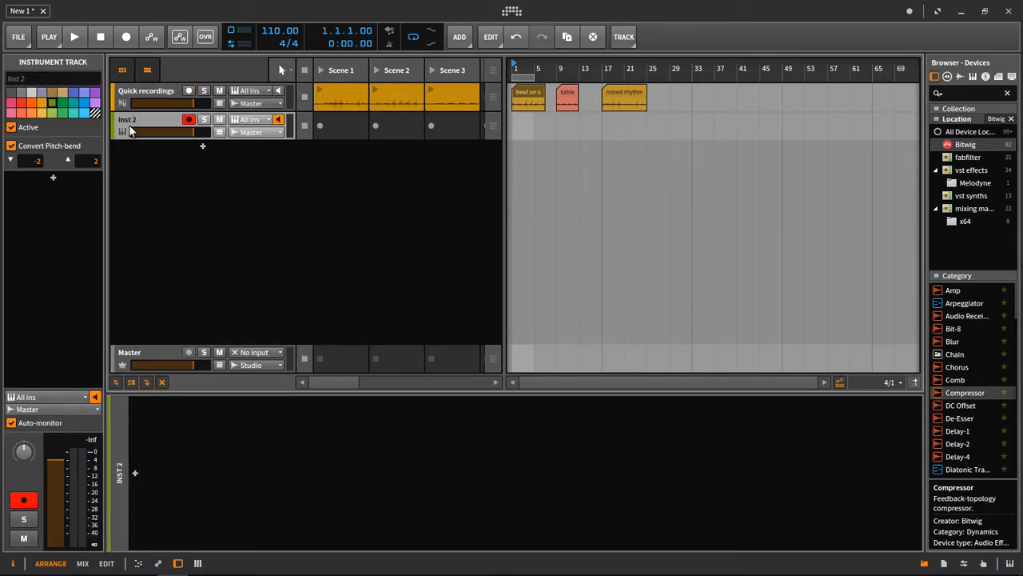
double_click(332, 128)
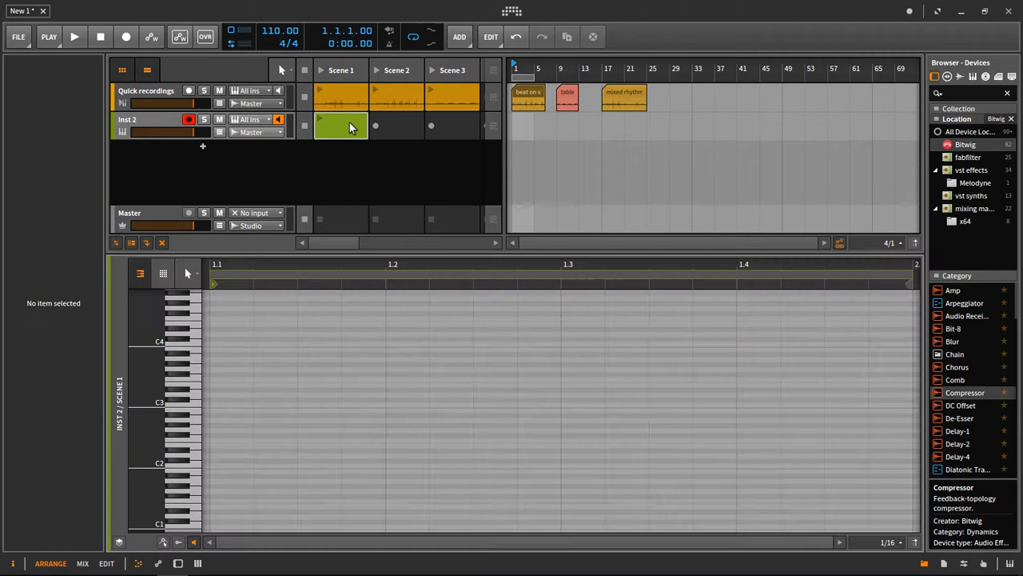
Place three short notes at different pitches and beats in the clip, plus one long C#1 note from 1.1.3 to 1.4.1.
double_click(212, 373)
scroll(247, 364, "down", 3)
double_click(373, 322)
double_click(485, 308)
key("3")
left_click_drag(345, 465, 487, 469)
key("1")
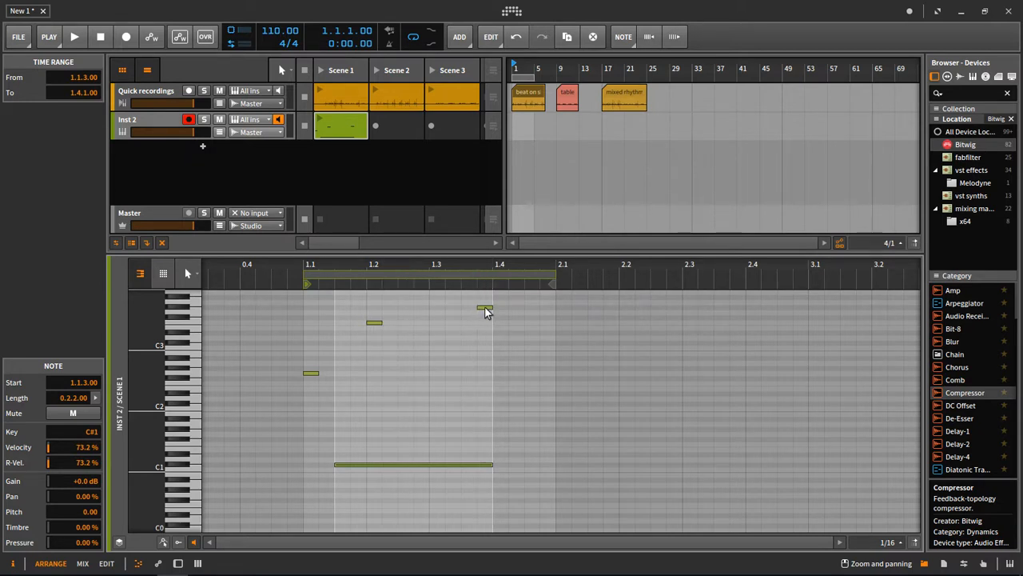
Delete all notes in the Scene 1 clip and remove the added instrument track.
left_click_drag(548, 504, 305, 293)
key("Delete")
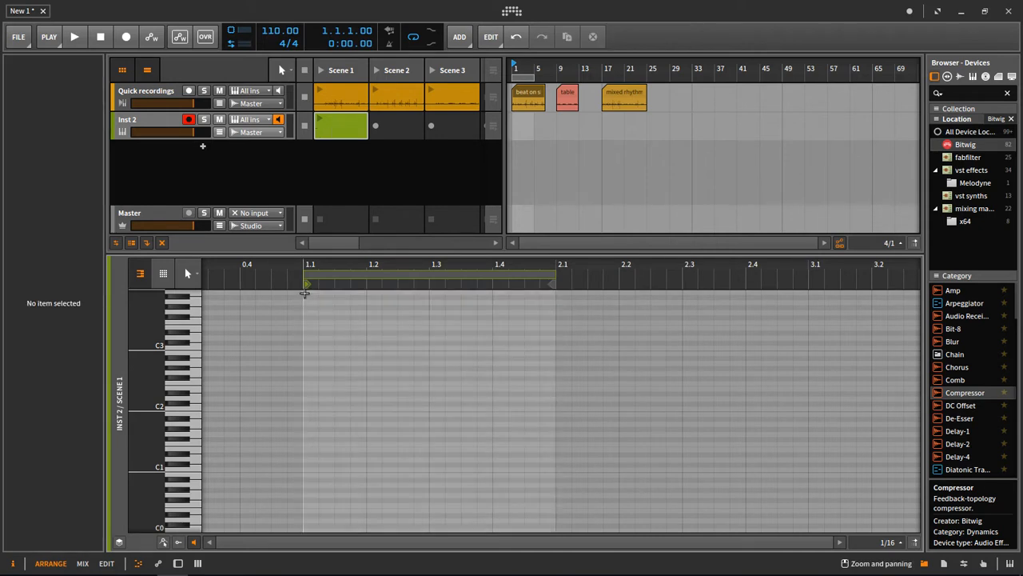
left_click(160, 120)
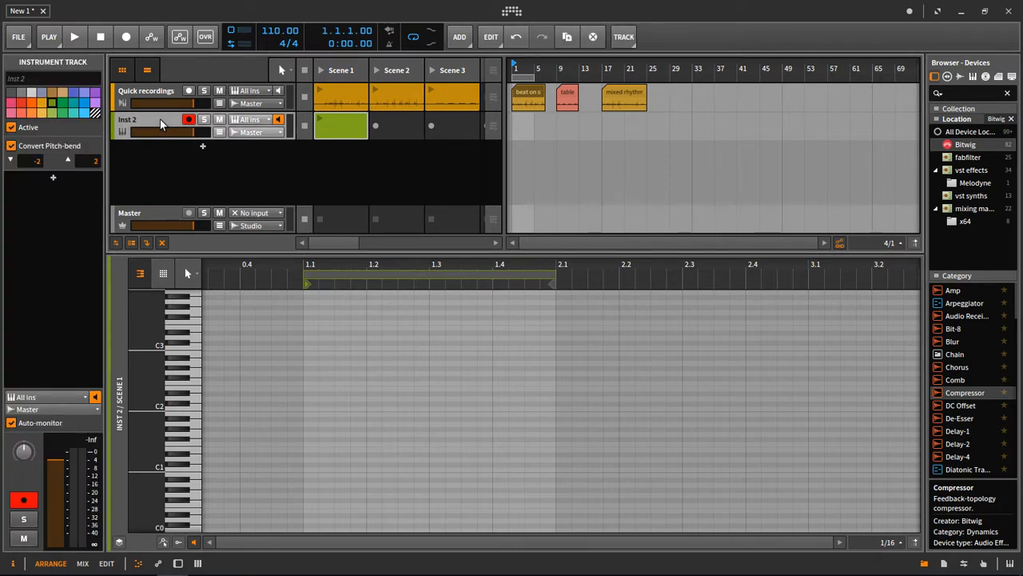
key("Delete")
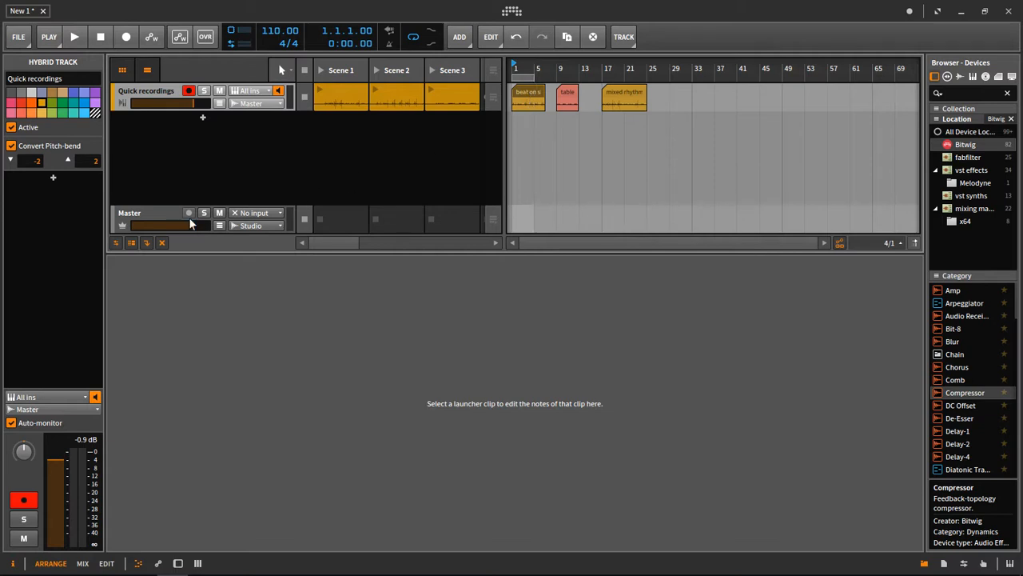
Check the Master and Quick recordings device chains, and play the arrangement with the "beat on skin" waveform open.
double_click(166, 212)
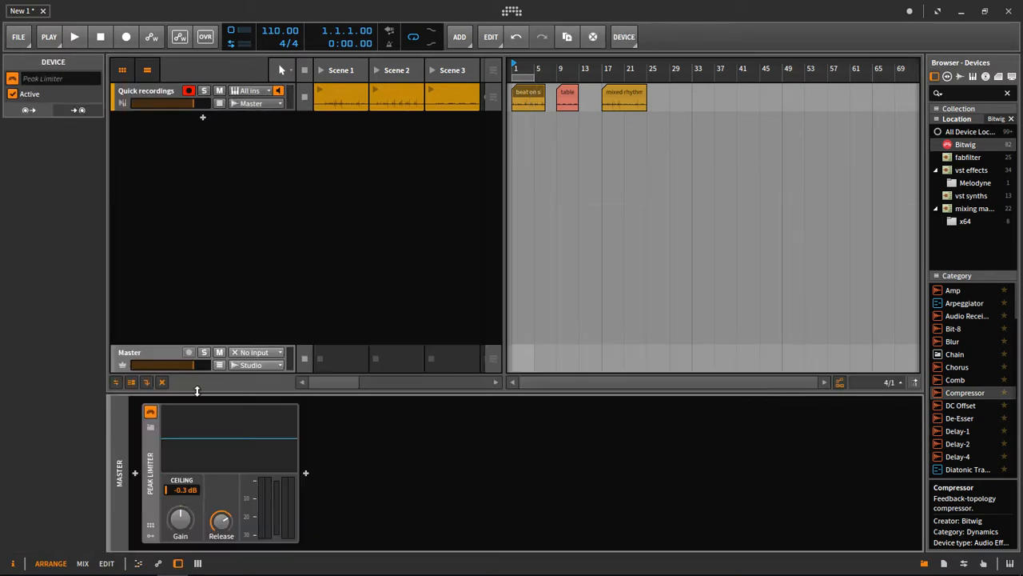
left_click(153, 89)
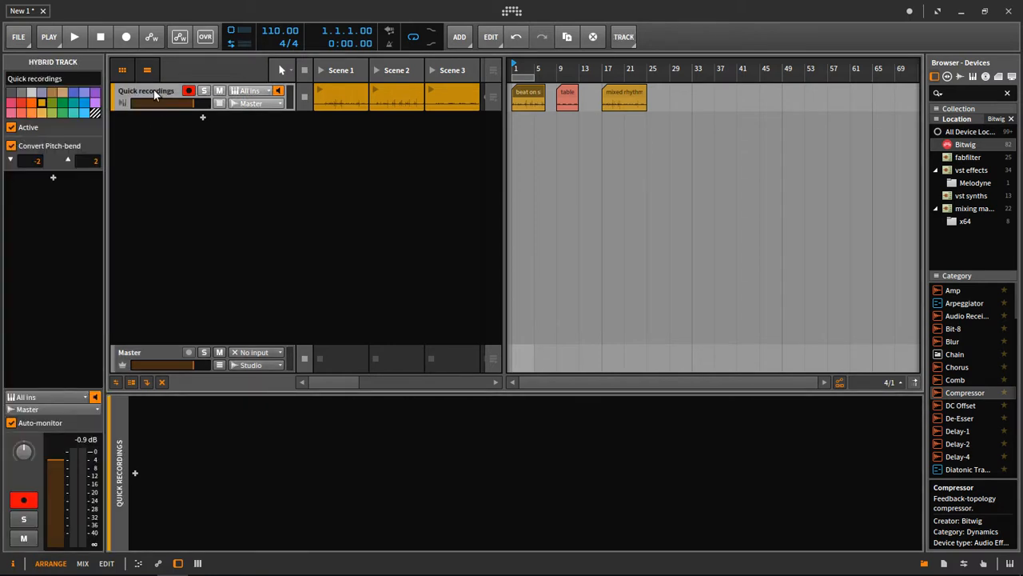
double_click(540, 90)
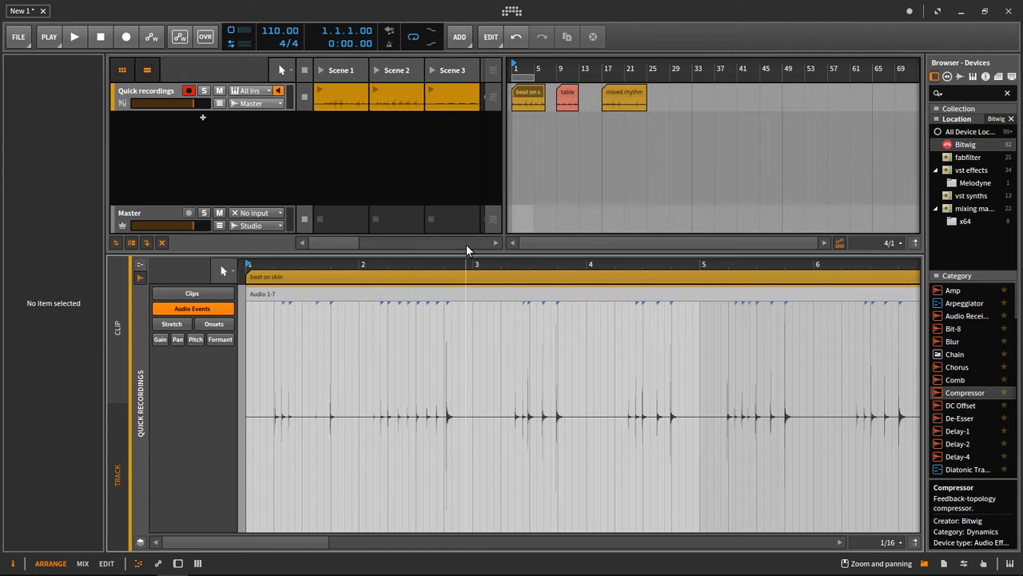
key("space")
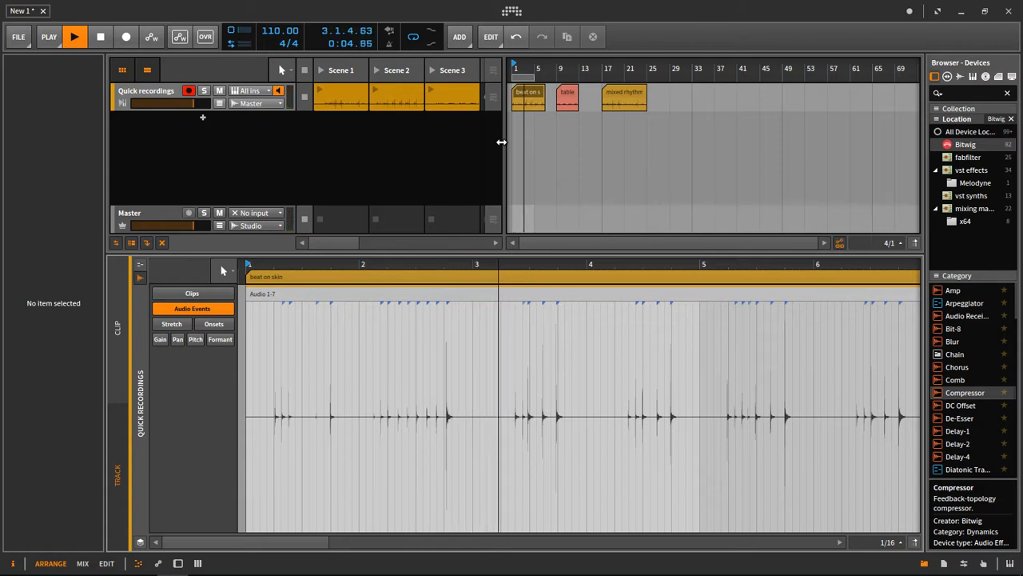
Add a Compressor to the Quick recordings track and adjust its threshold and ratio during playback.
double_click(164, 90)
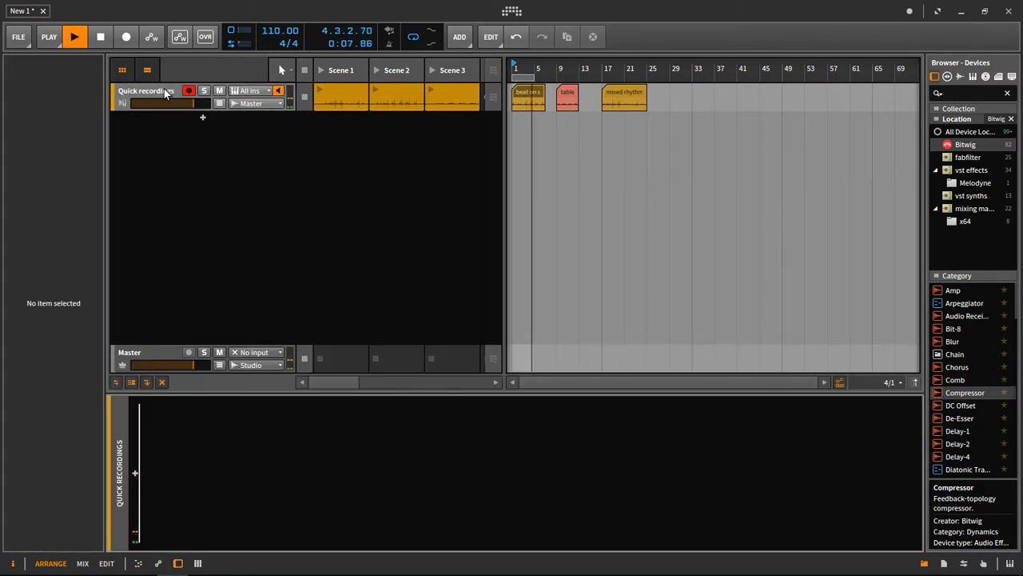
left_click(135, 473)
type("compre")
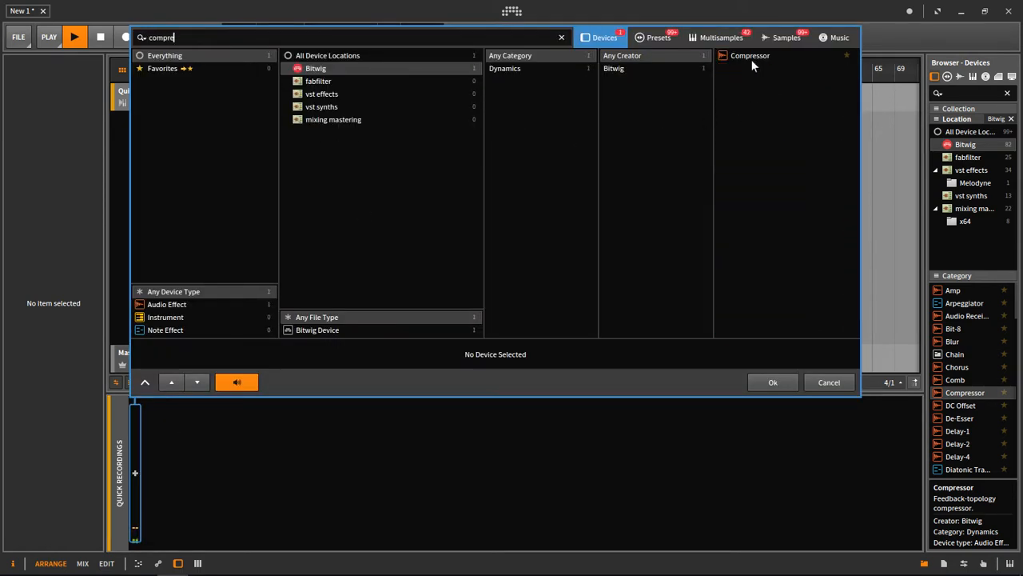
double_click(750, 58)
left_click_drag(176, 485, 218, 519)
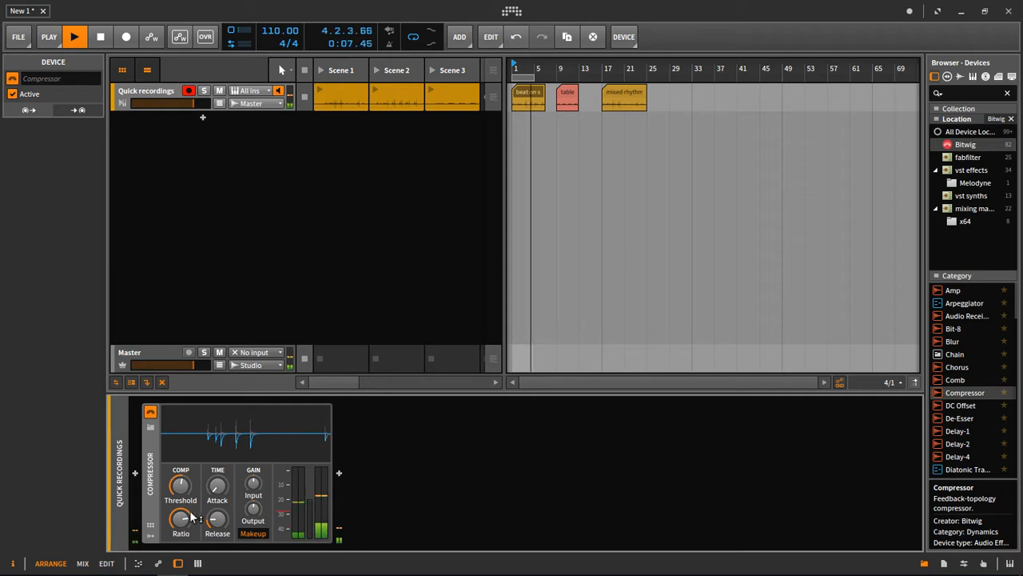
key("space")
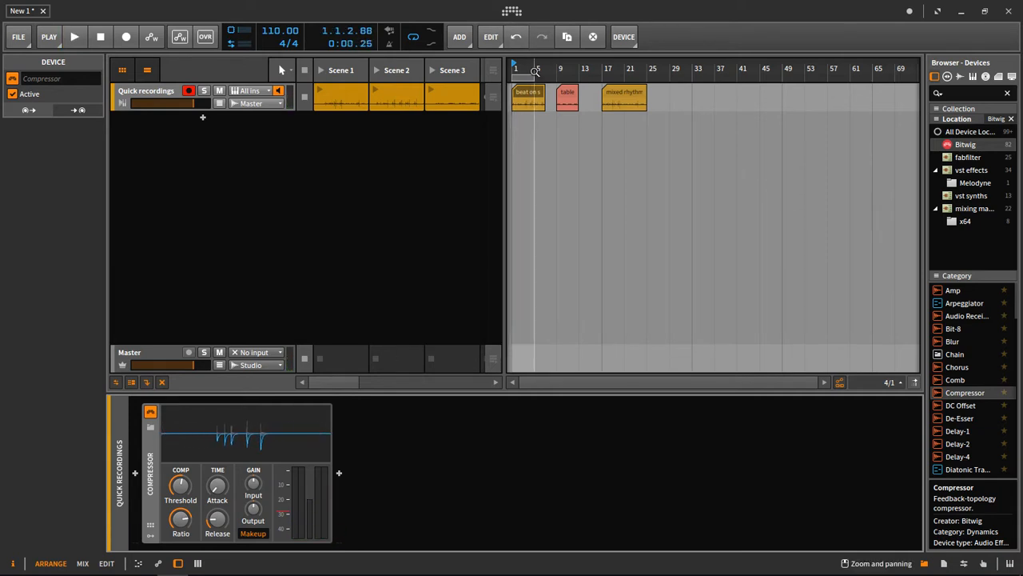
Insert a Replacer device after the Compressor on the Quick recordings track.
left_click(519, 96)
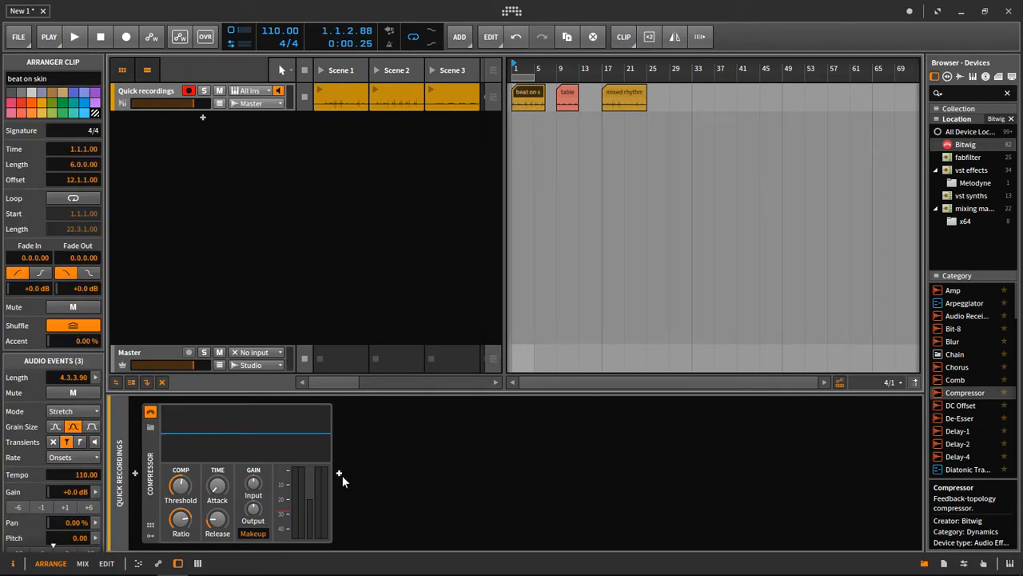
left_click(339, 474)
type("replacer")
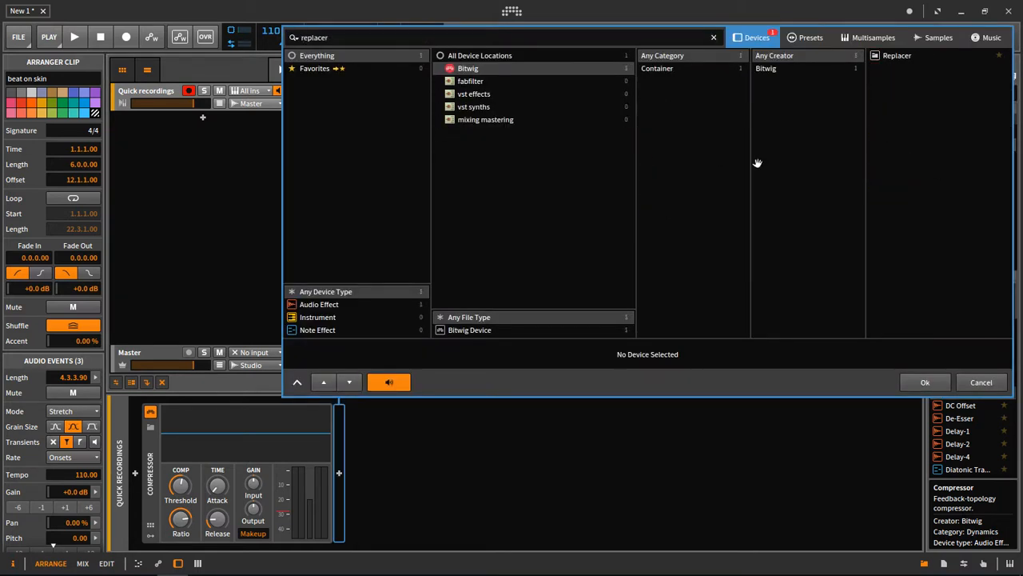
double_click(894, 55)
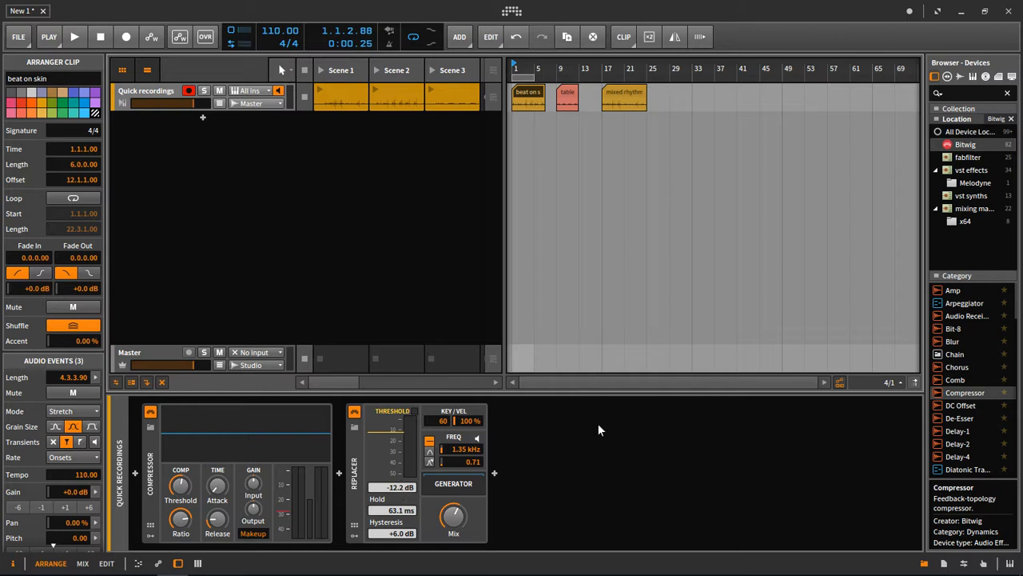
Lower the Replacer's threshold to -22.6 dB while the "beat on skin" clip plays.
key("space")
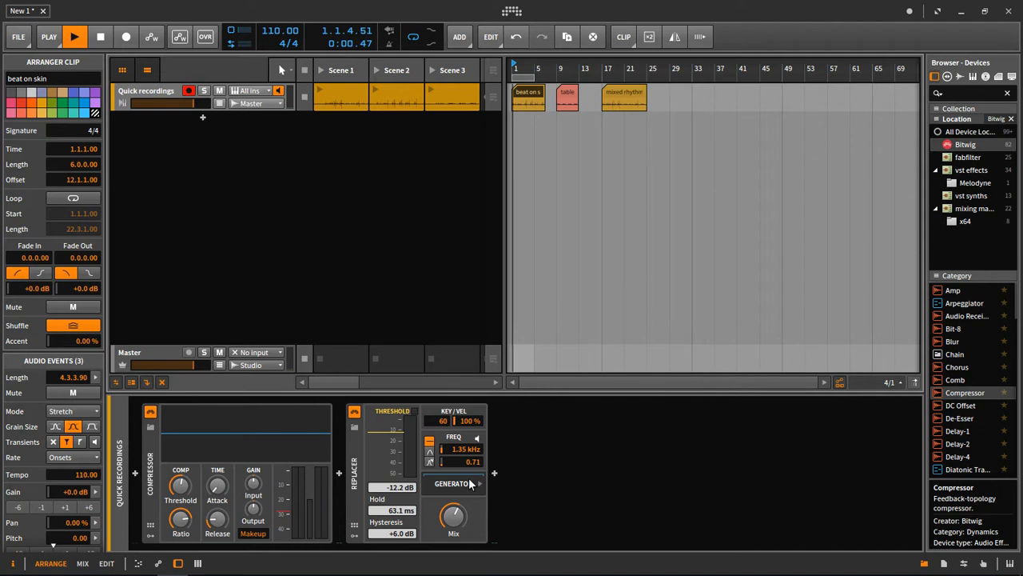
mouse_move(401, 488)
left_mouse_down()
mouse_move(402, 506)
mouse_move(400, 491)
left_mouse_up()
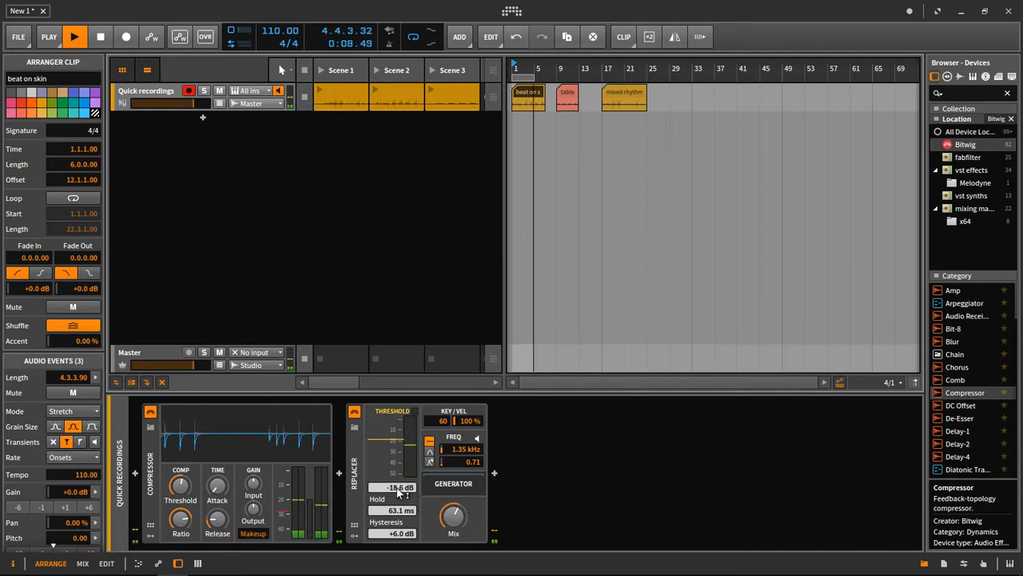
left_click_drag(398, 491, 398, 507)
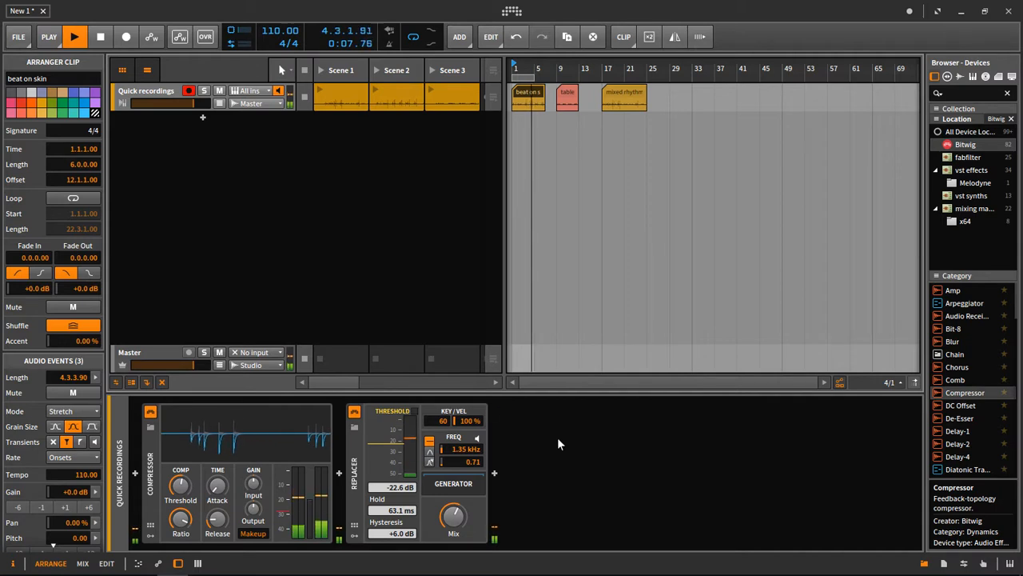
key("space")
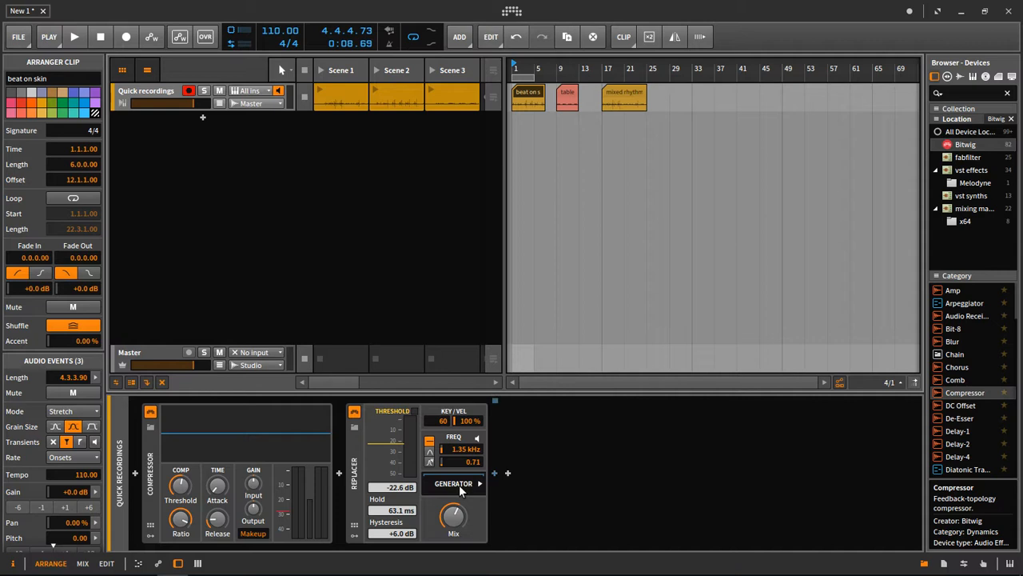
Load Polysynth into the Replacer's Generator chain and raise the Replacer's Mix.
left_click(494, 474)
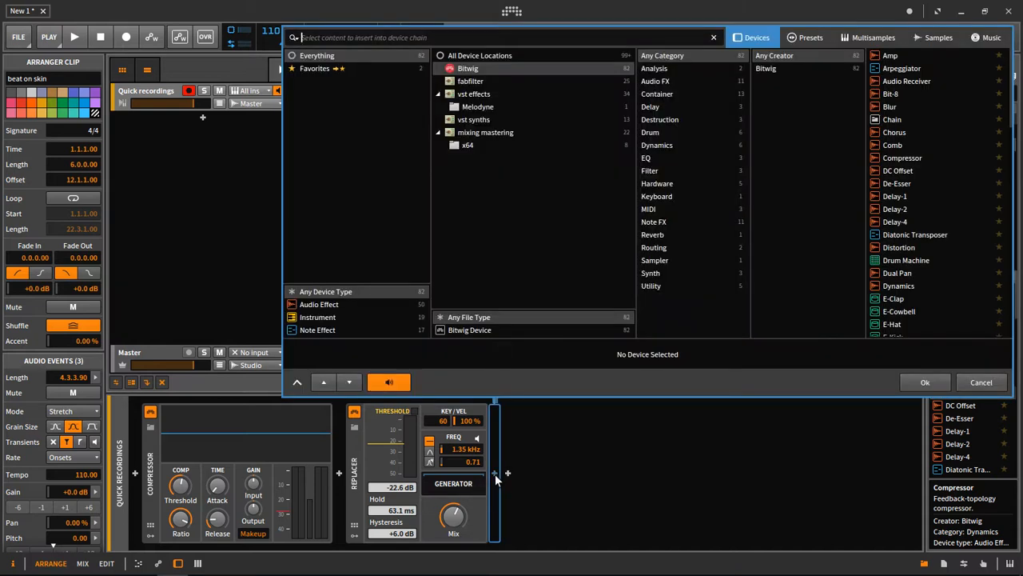
type("poly")
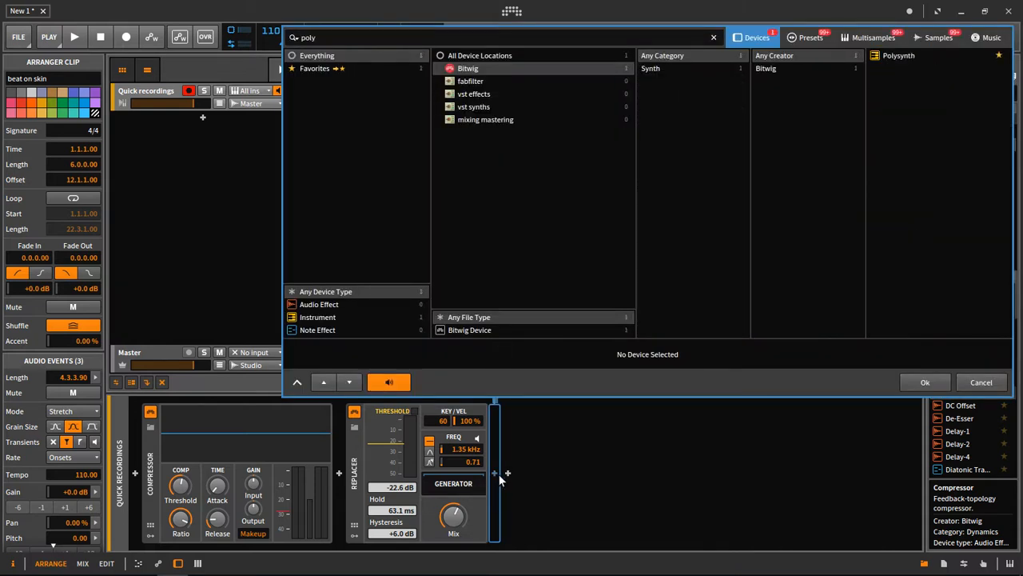
double_click(894, 54)
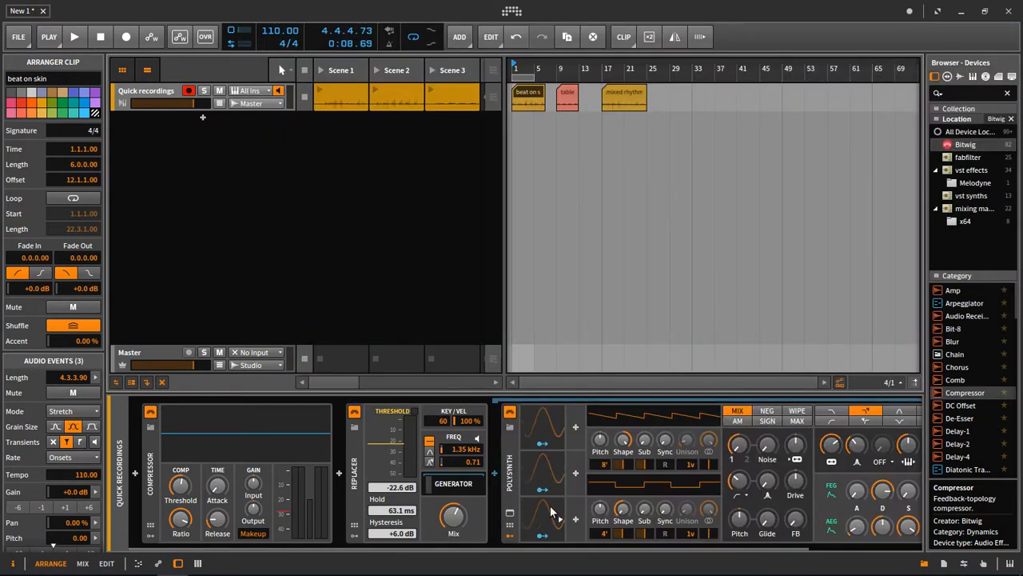
left_click_drag(454, 515, 673, 535)
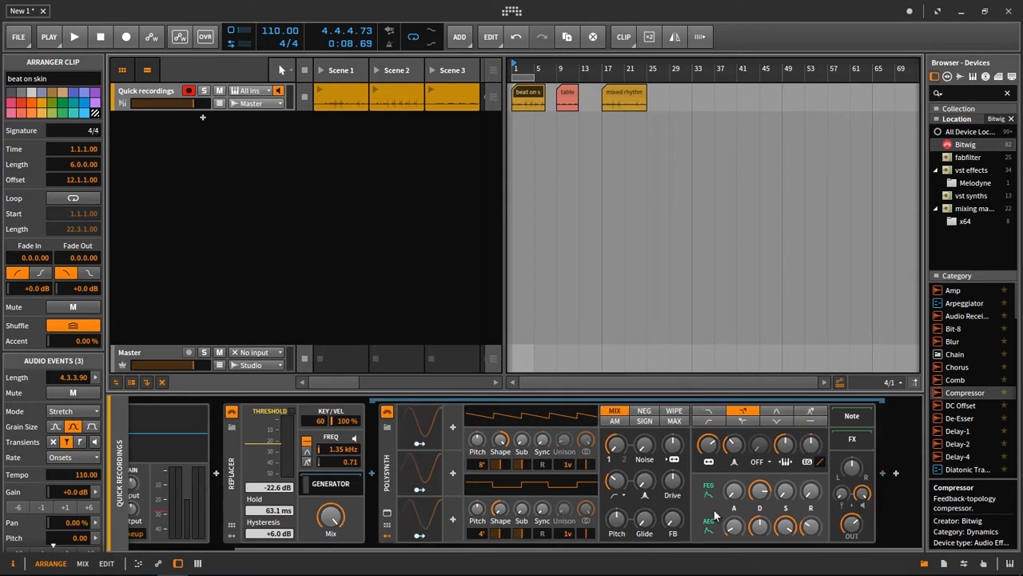
Set the Polysynth's first oscillator to 16' and play the beat to hear the triggered synth.
left_click_drag(481, 464, 481, 462)
key("space")
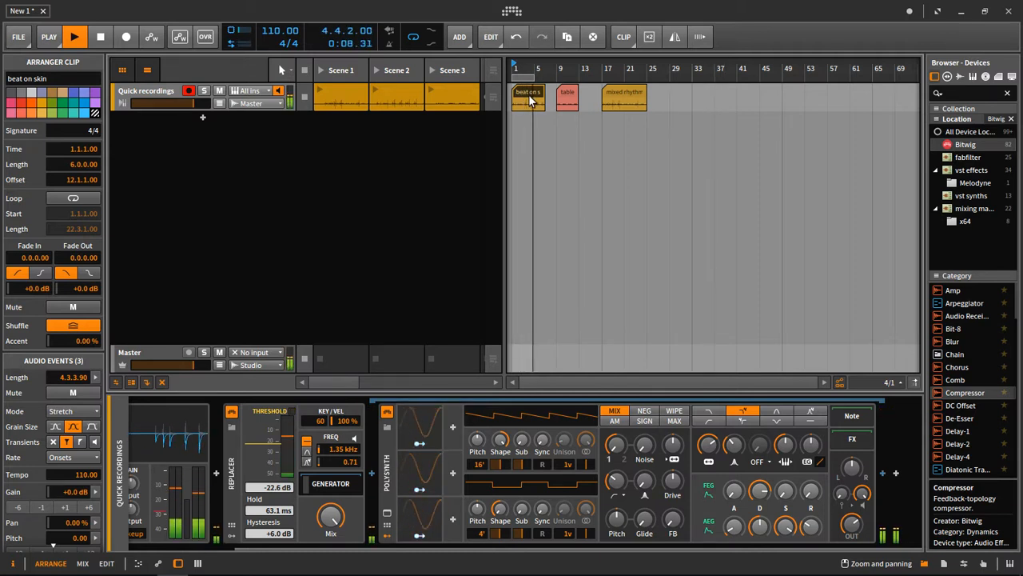
key("space")
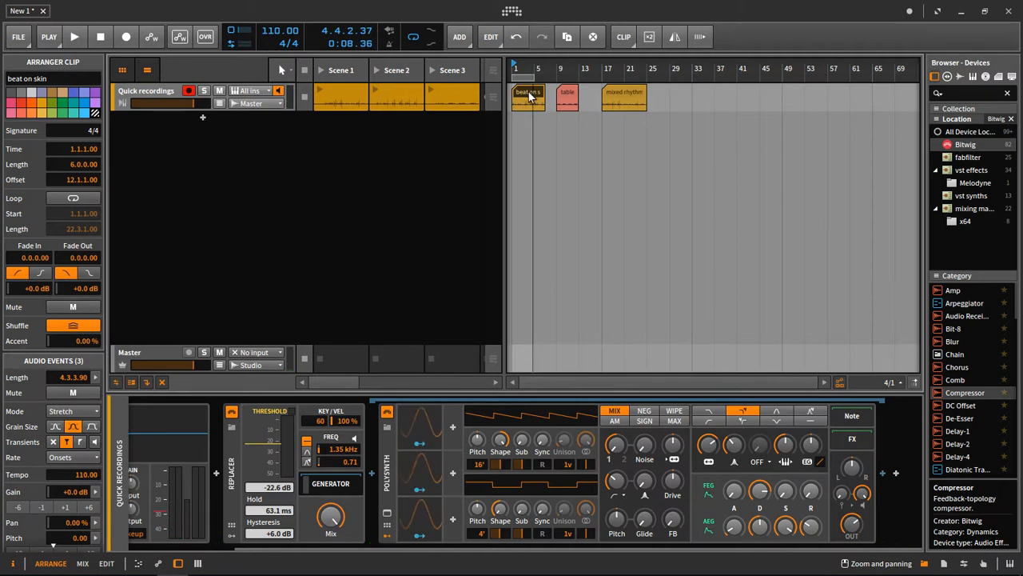
Place a short C2 note in a Scene 1 clip on a new instrument track and shift its start to 1.1.4.61.
right_click(258, 160)
left_click(260, 163)
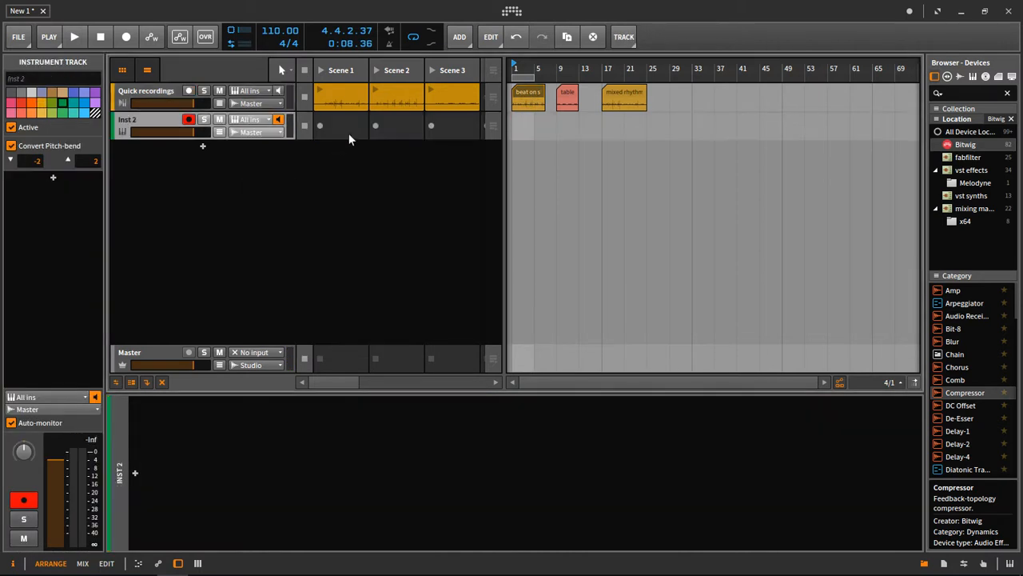
double_click(340, 126)
double_click(379, 411)
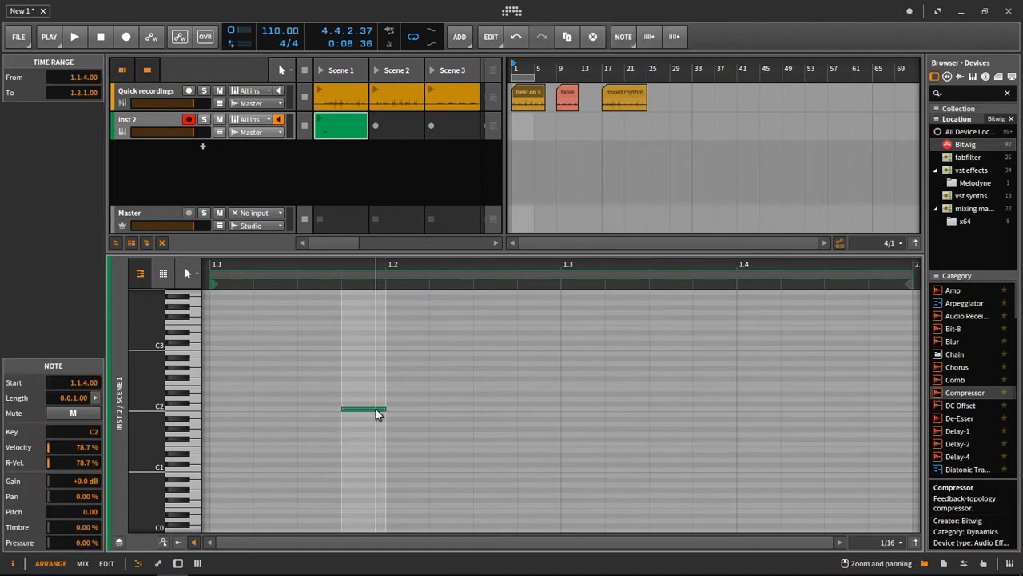
left_click_drag(379, 411, 407, 411)
Set the note editor grid to 1/16 triplets and move the C2 note's start to 1.2.1.94.
left_click(889, 544)
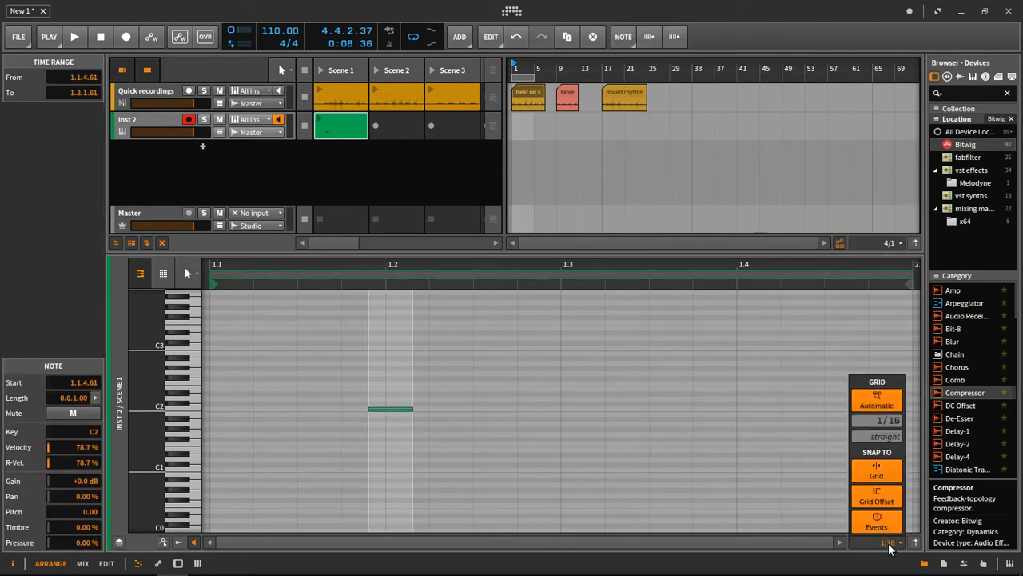
left_click(886, 437)
left_click(689, 426)
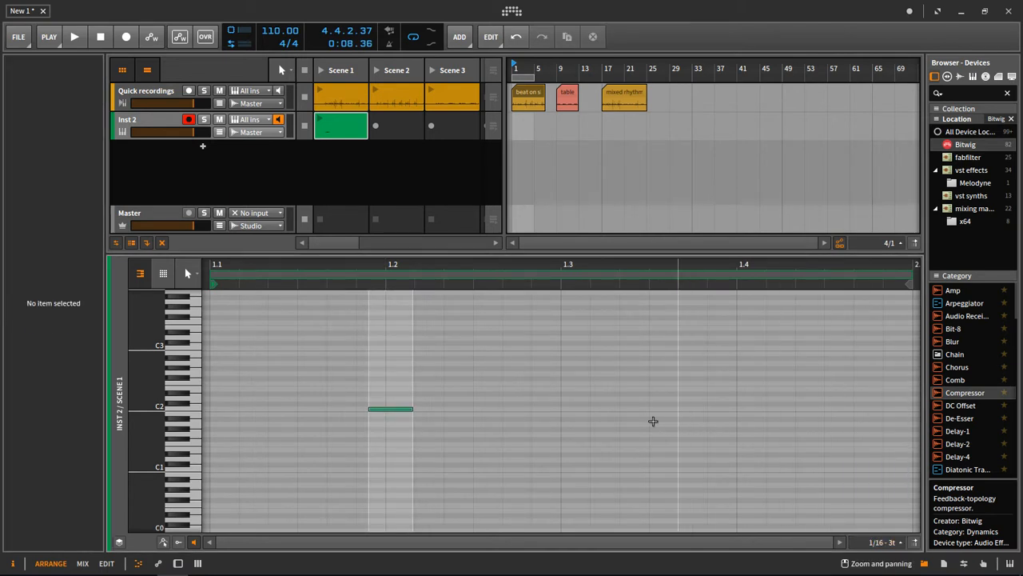
left_click_drag(650, 424, 601, 408)
left_click(521, 414)
left_click_drag(501, 409, 525, 409)
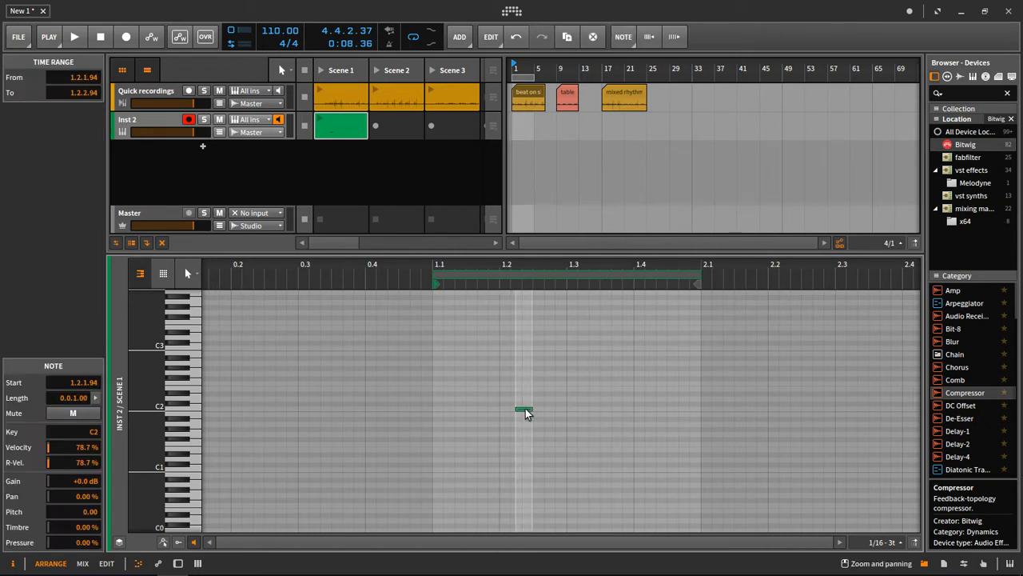
Delete the C2 note together with its instrument track and restart the arrangement's playback.
double_click(525, 409)
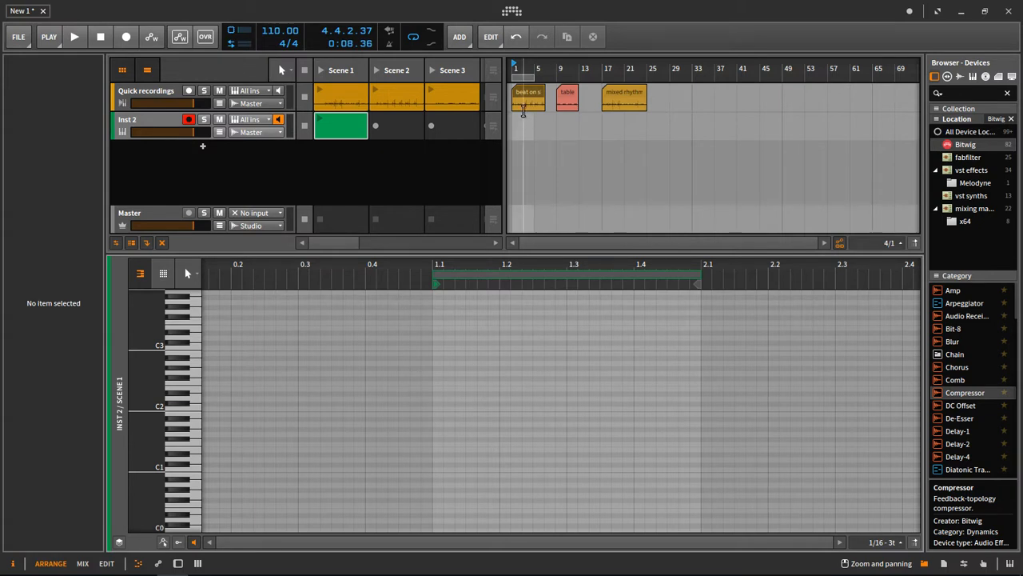
left_click(166, 122)
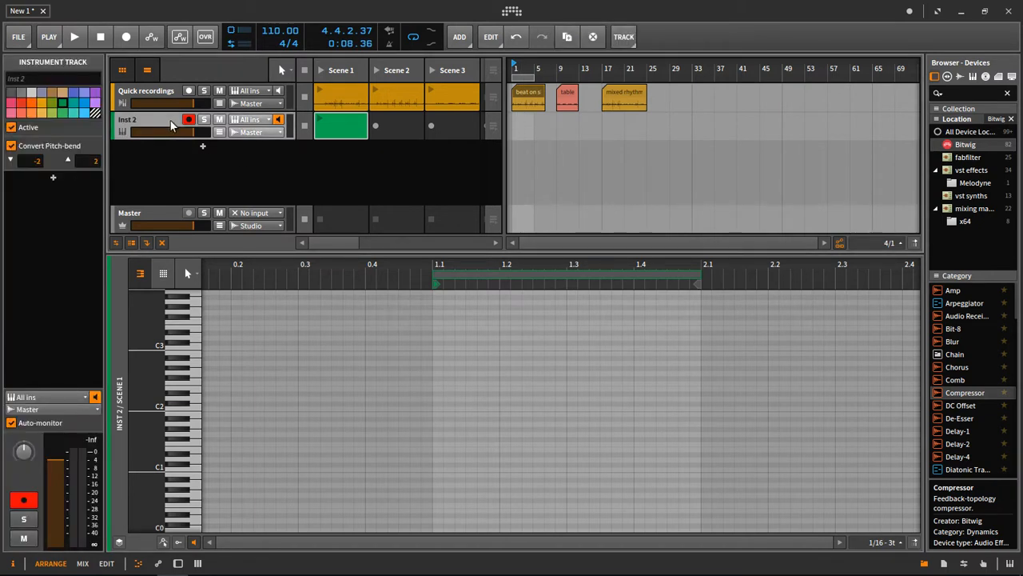
key("Delete")
key("space")
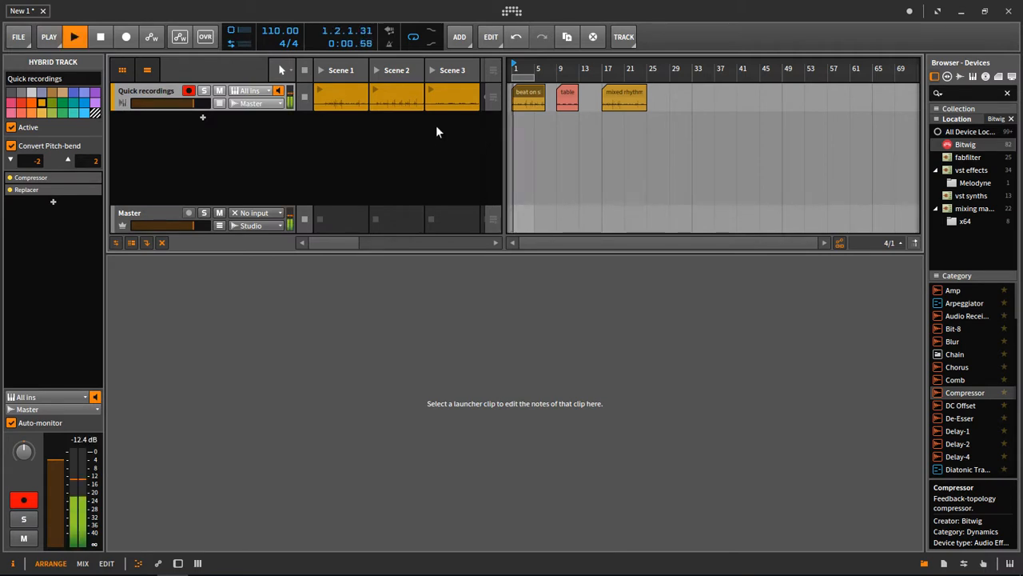
Show the Quick recordings device chain and play the beat through the Replacer and its Polysynth.
double_click(166, 92)
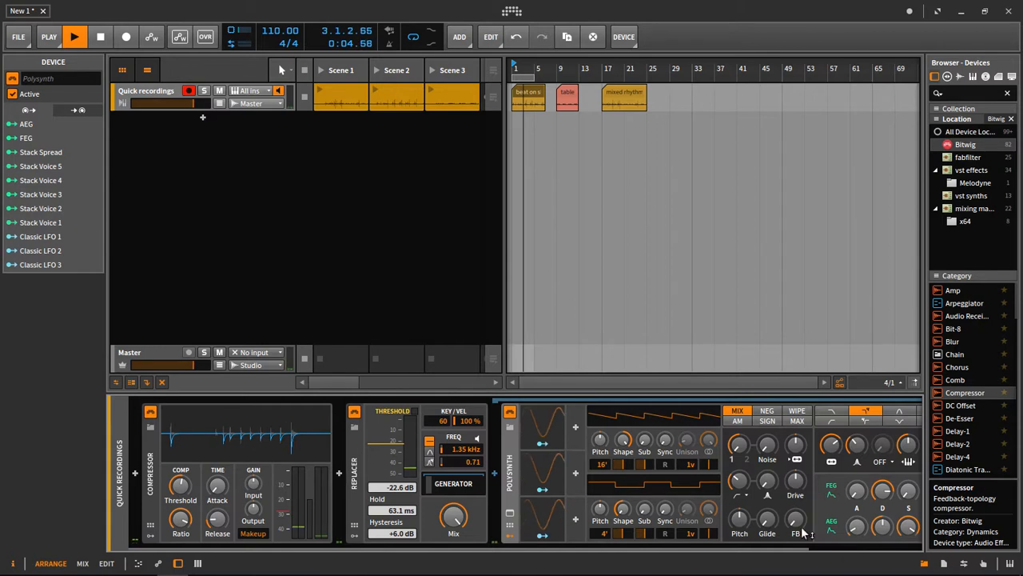
scroll(831, 524, "down", 3)
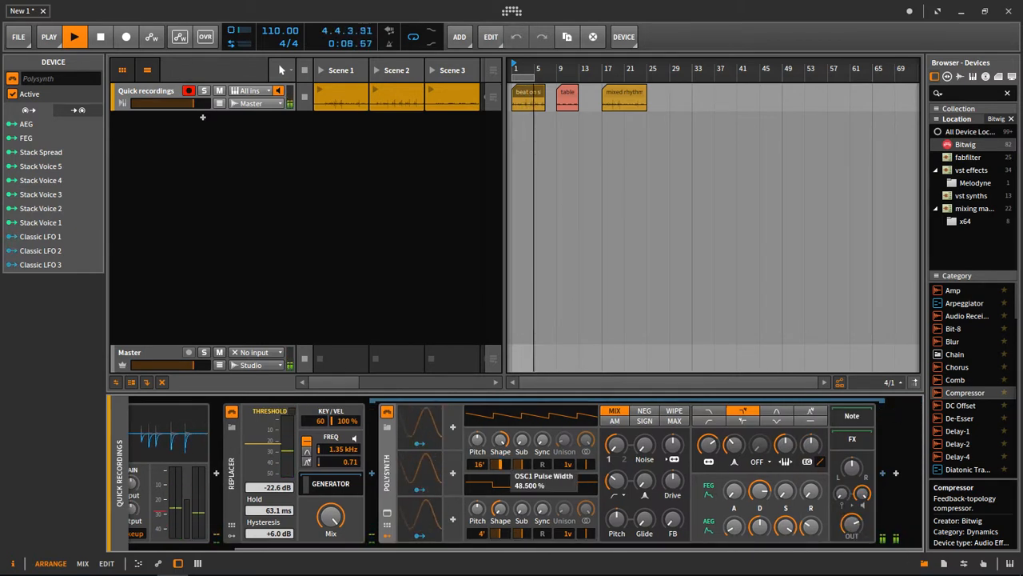
key("space")
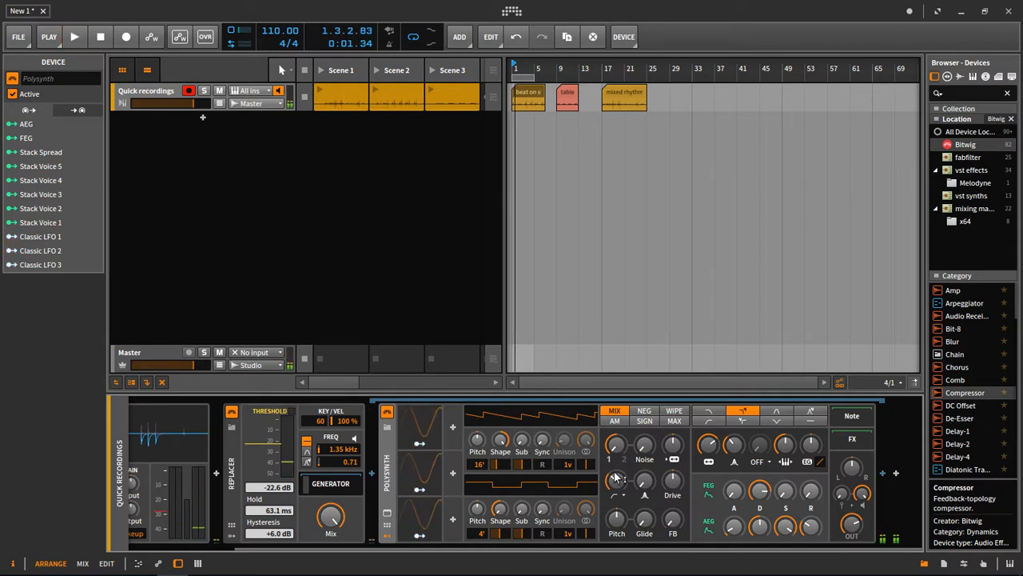
left_click_drag(541, 555, 430, 558)
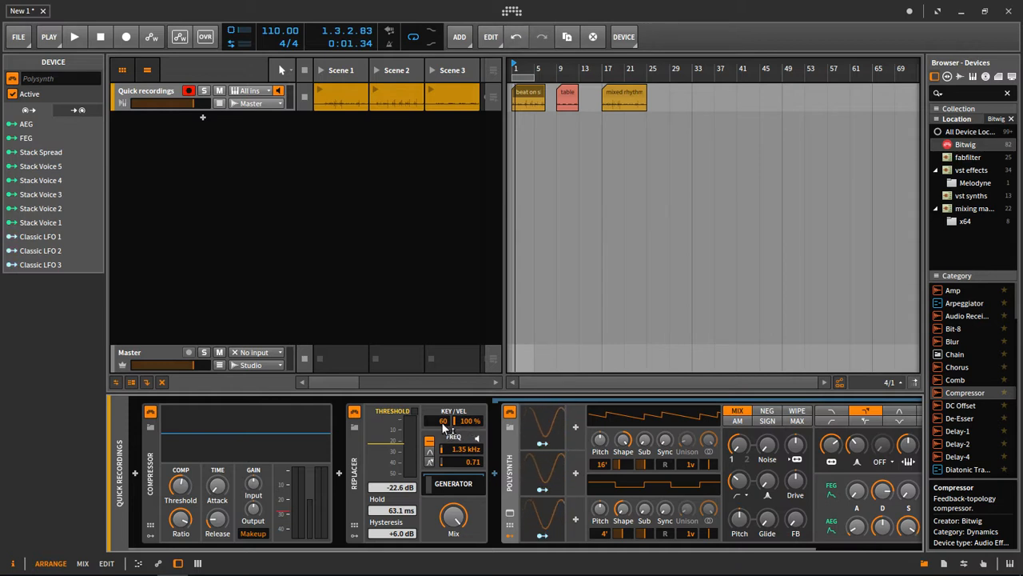
key("space")
mouse_move(446, 429)
left_mouse_down()
mouse_move(446, 407)
mouse_move(446, 430)
left_mouse_up()
key("space")
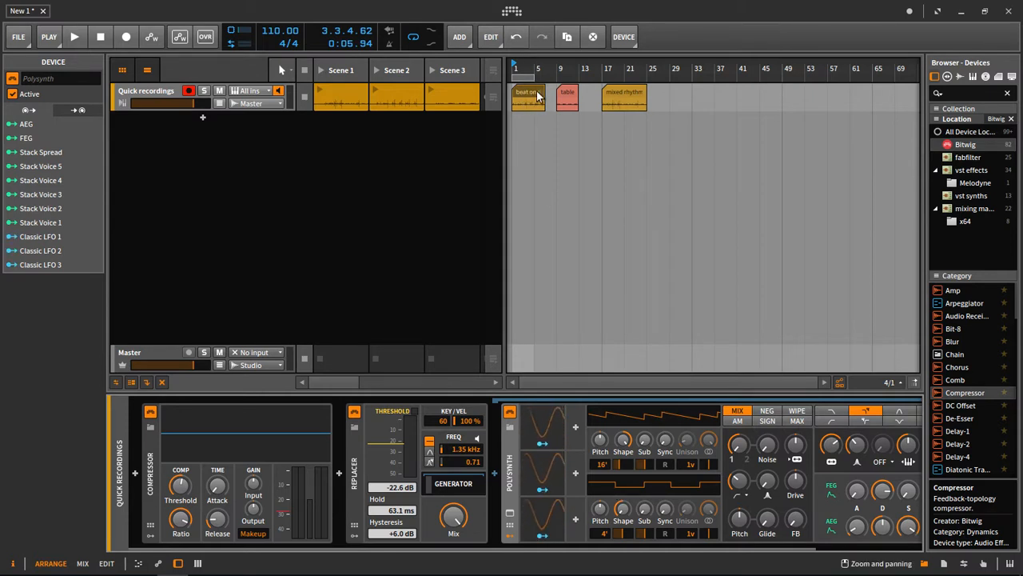
Add an instrument track below Quick recordings and set its note input to the Replacer device of Quick recordings.
right_click(192, 144)
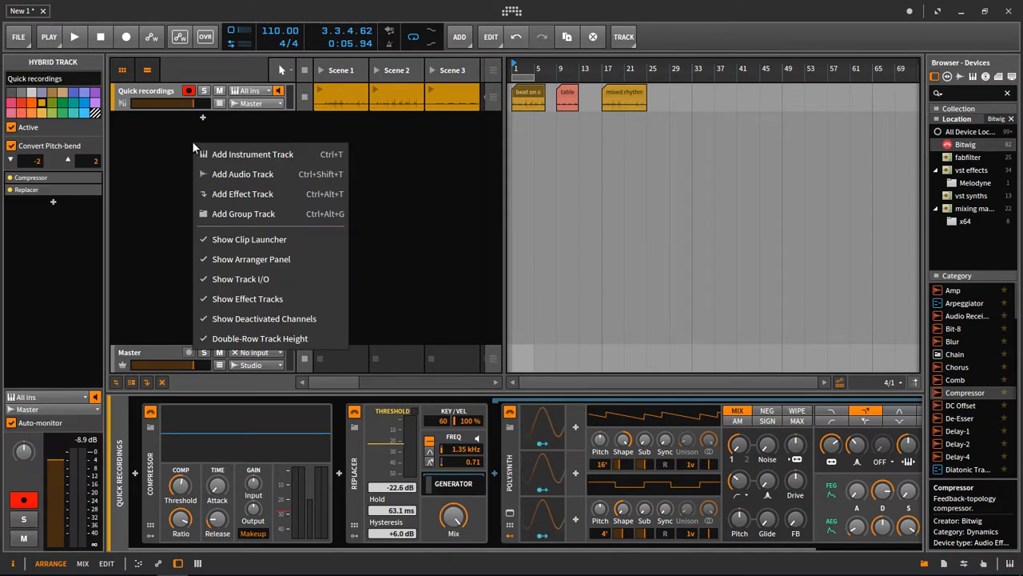
left_click(223, 177)
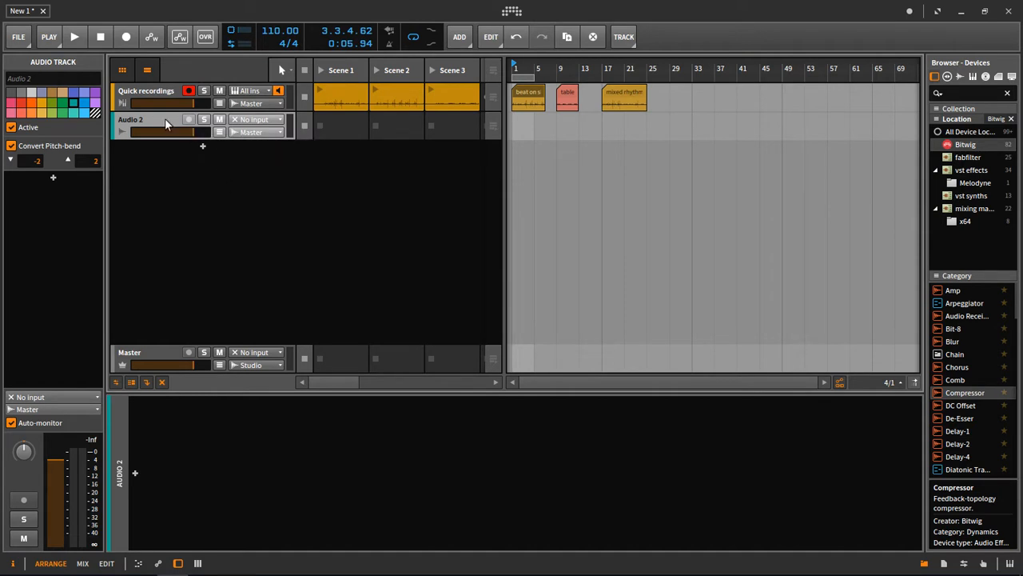
right_click(179, 192)
left_click(213, 204)
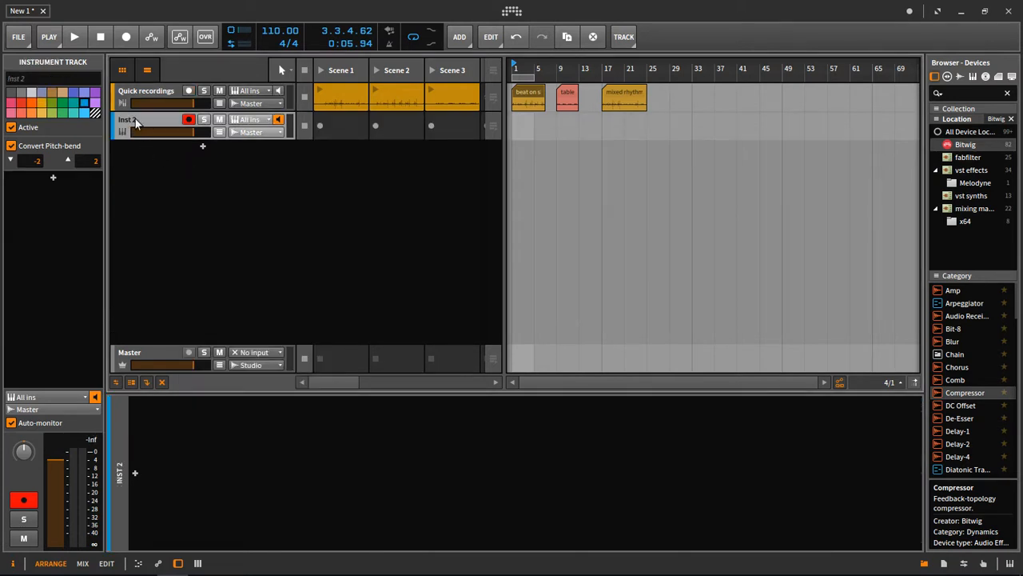
left_click(251, 120)
mouse_move(291, 248)
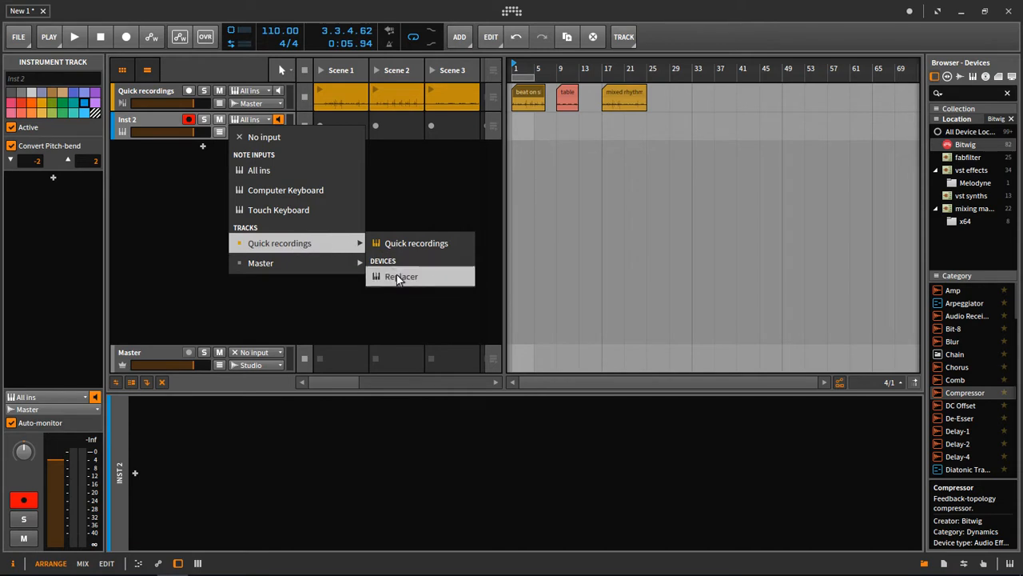
left_click(397, 277)
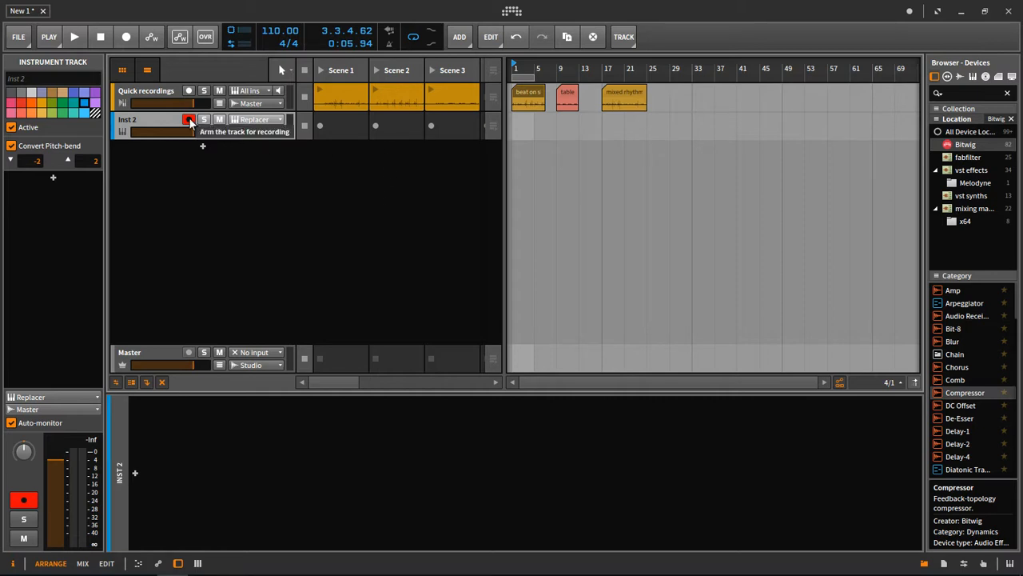
Record about four bars of the Replacer's notes into a Scene 1 clip on the new instrument track.
left_click(320, 125)
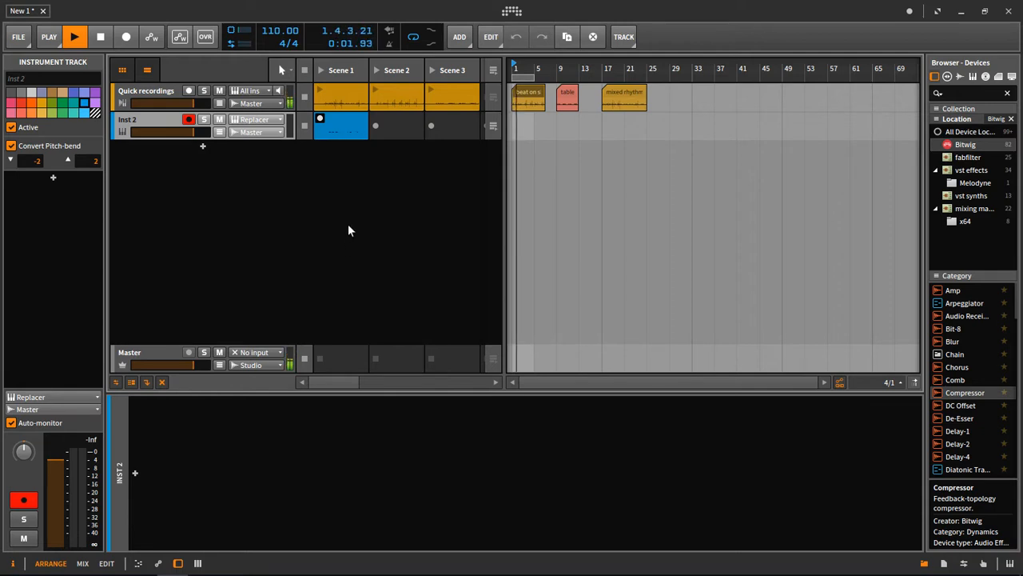
double_click(350, 126)
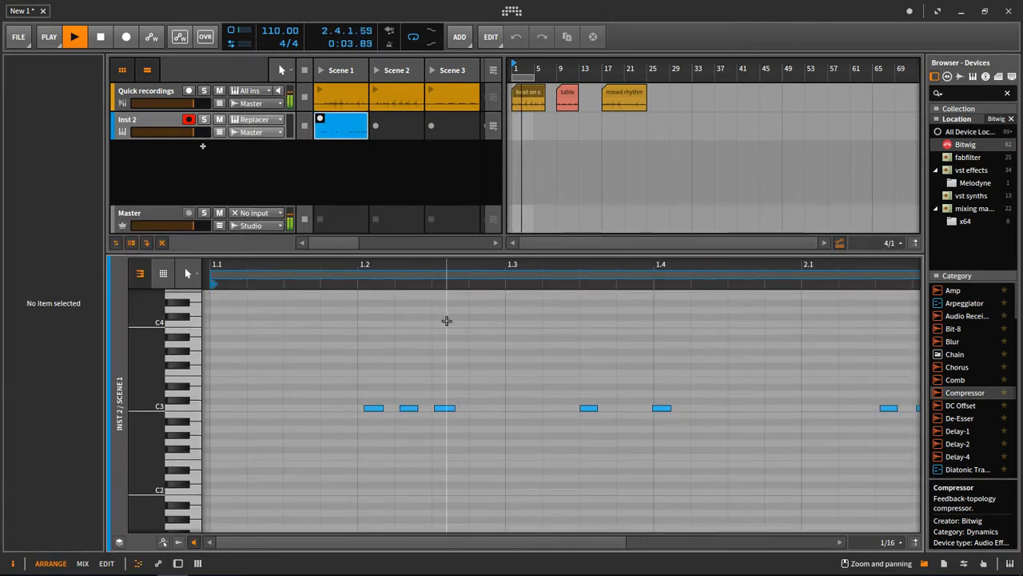
left_click_drag(485, 269, 390, 337)
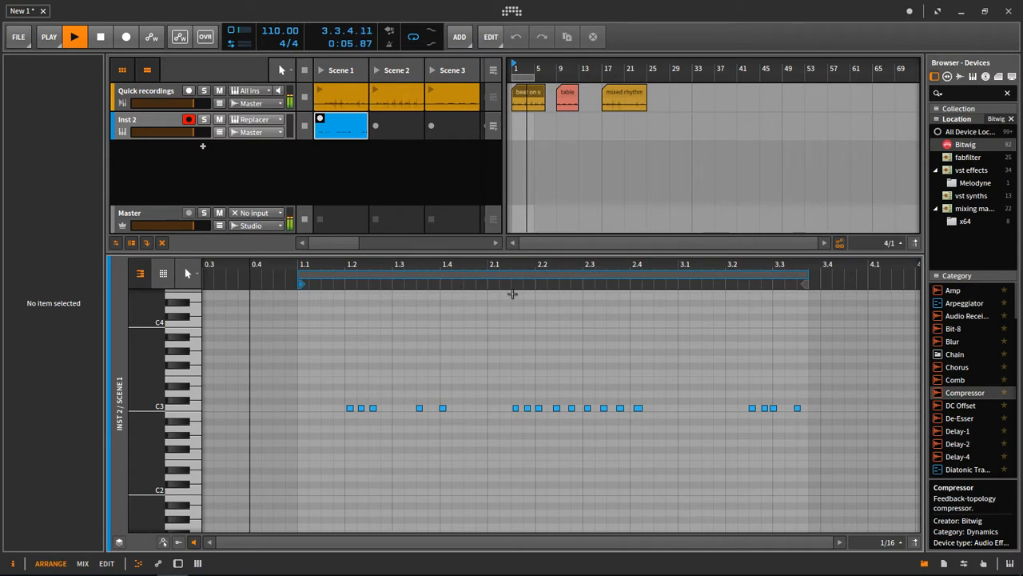
left_click_drag(608, 276, 629, 315)
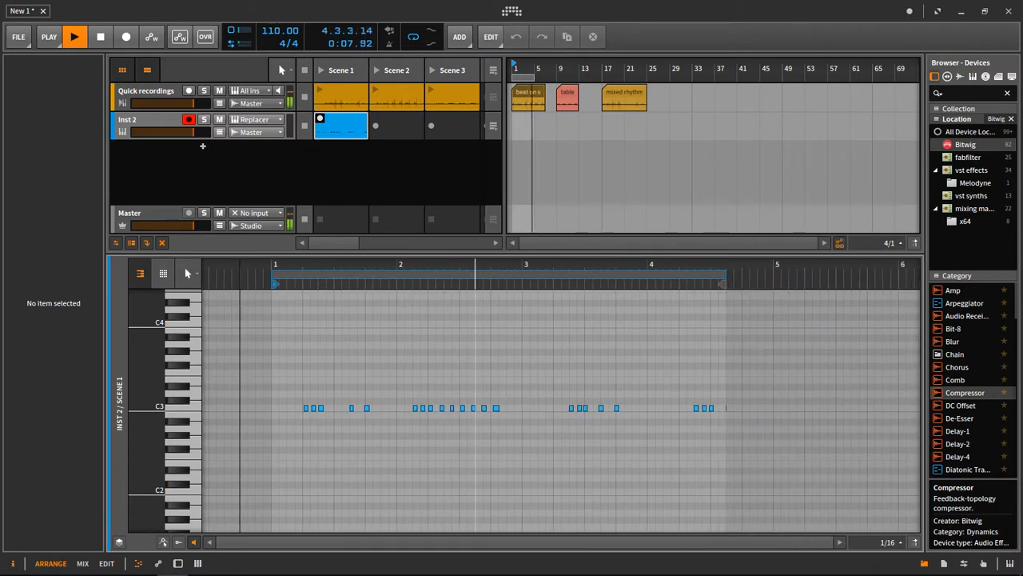
key("space")
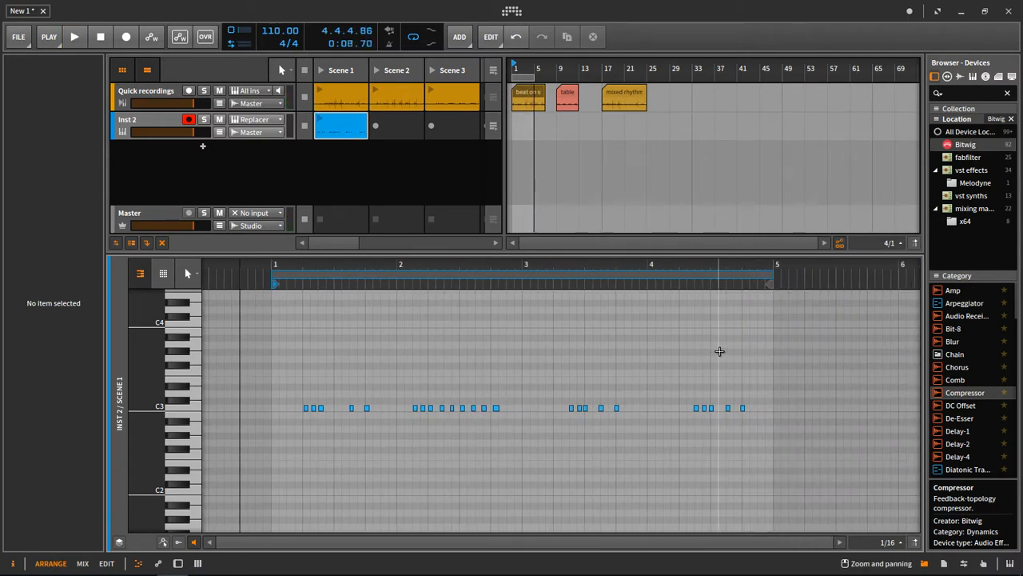
Examine the timing of the recorded C3 notes against the grid and review the record quantization options.
left_click_drag(649, 270, 532, 427)
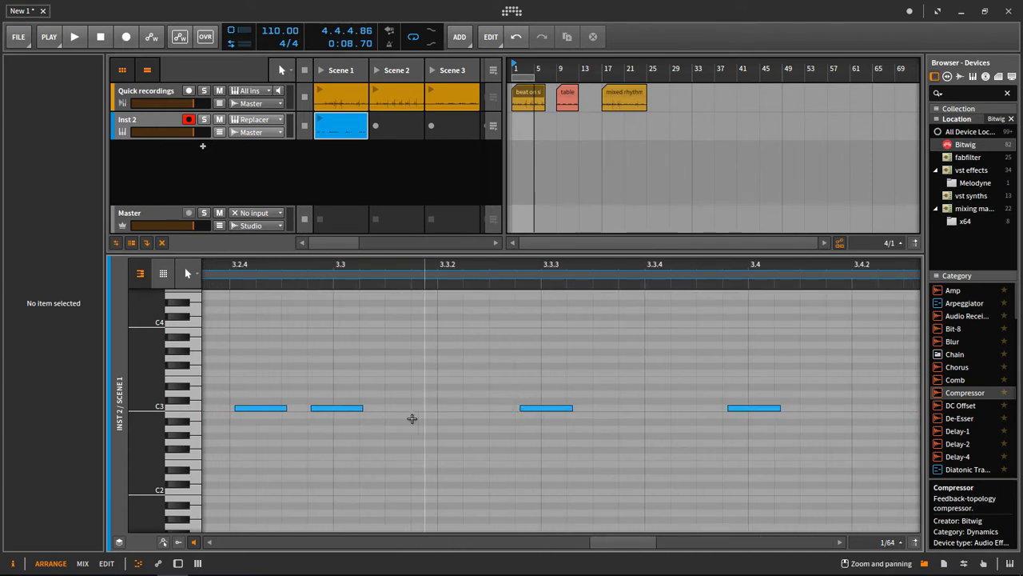
left_click_drag(325, 268, 466, 143)
left_click(48, 37)
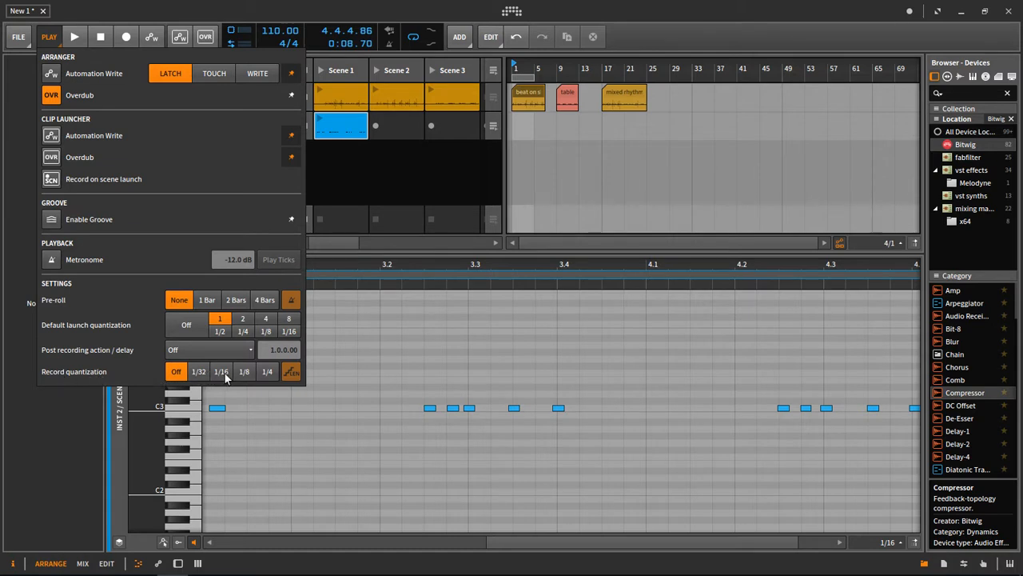
mouse_move(563, 423)
left_mouse_down()
mouse_move(562, 385)
mouse_move(559, 417)
left_mouse_up()
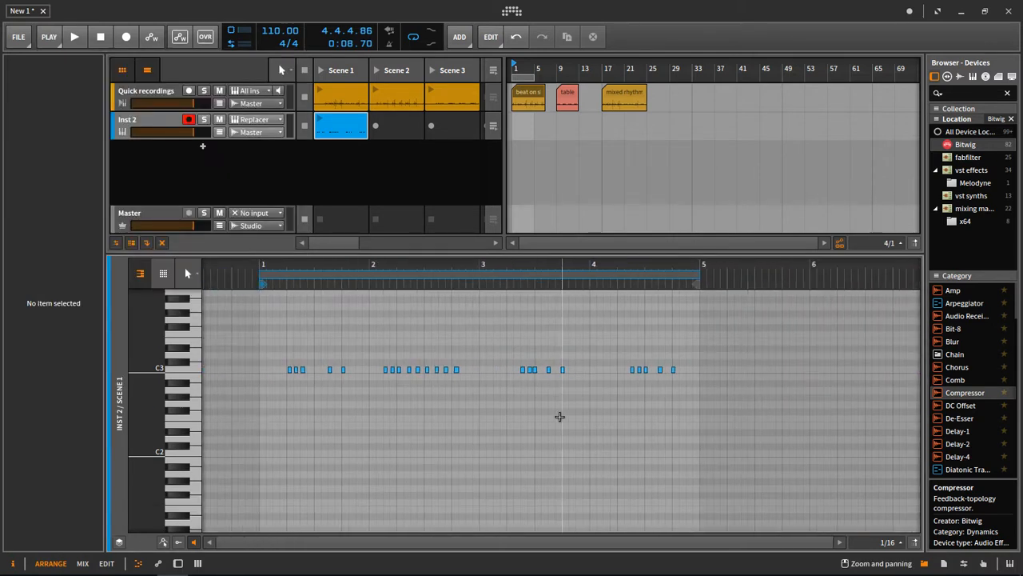
left_click_drag(327, 366, 399, 427)
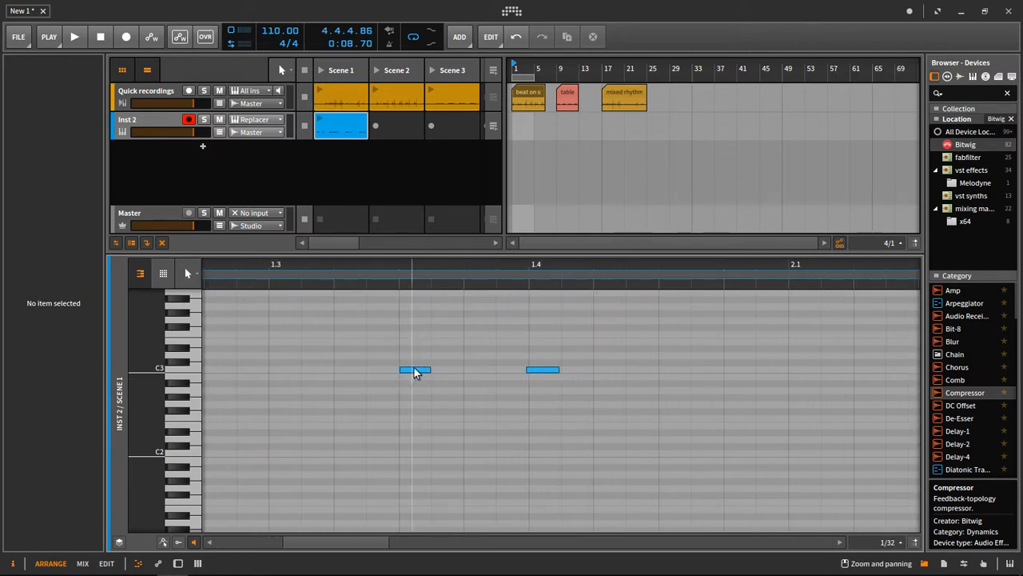
left_click_drag(357, 344, 426, 319)
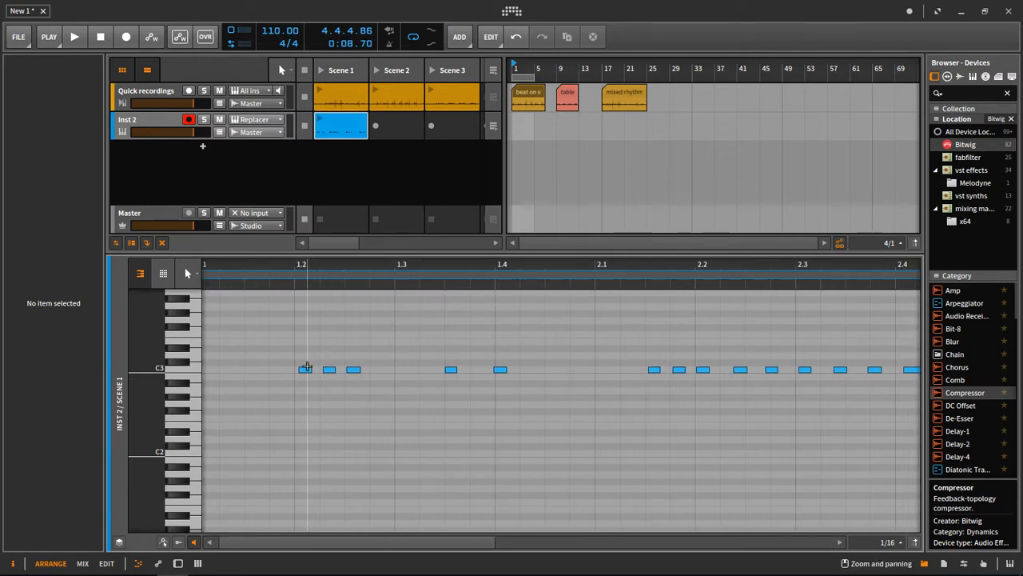
left_click_drag(705, 360, 656, 350)
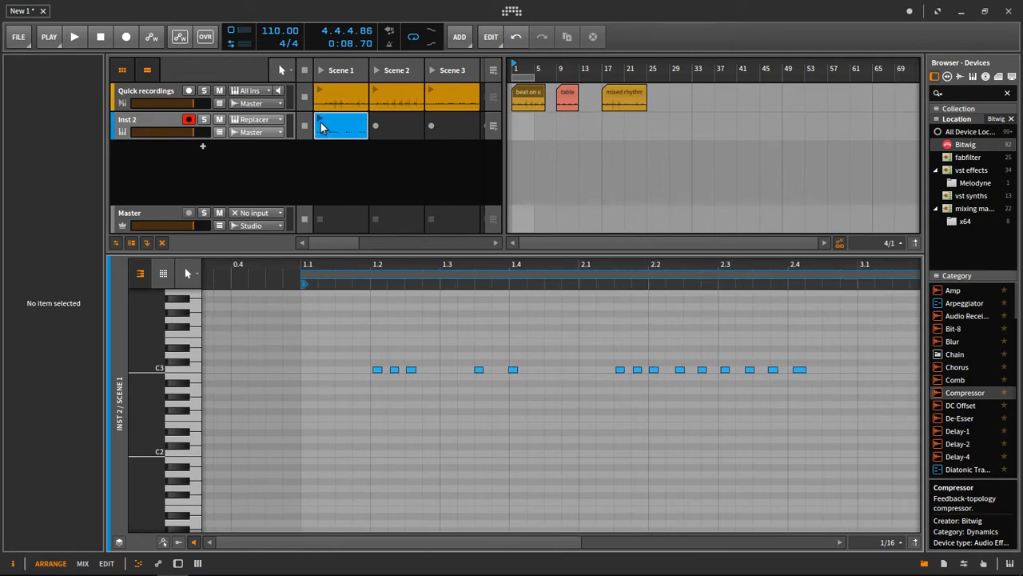
Insert a Polysynth device on the new instrument track.
double_click(153, 117)
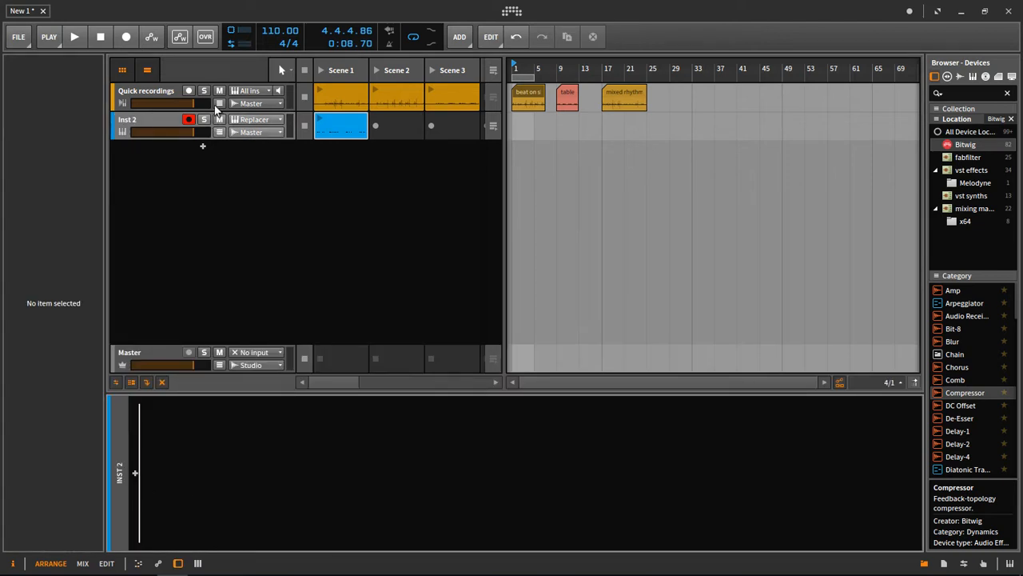
left_click(136, 474)
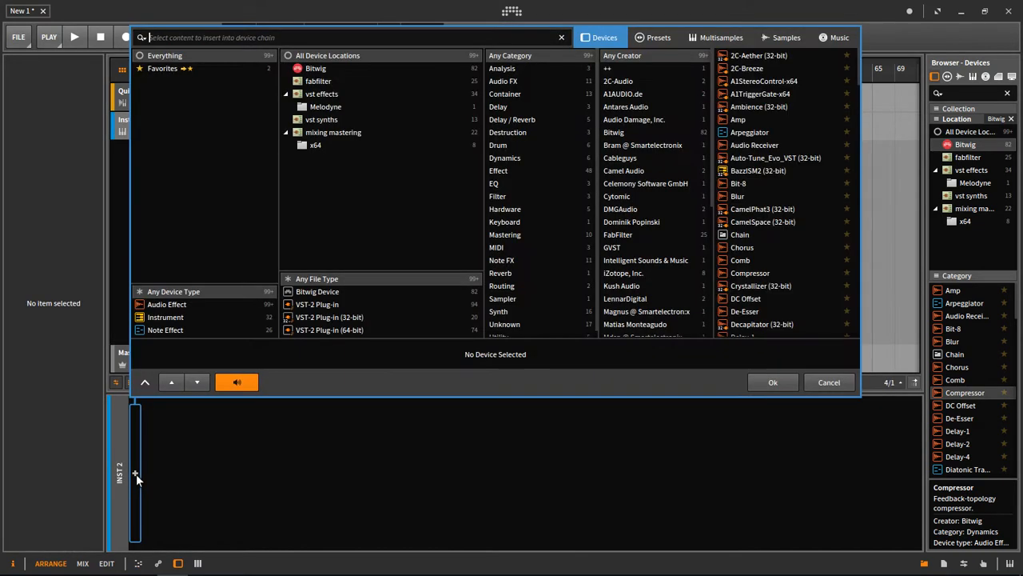
type("poly")
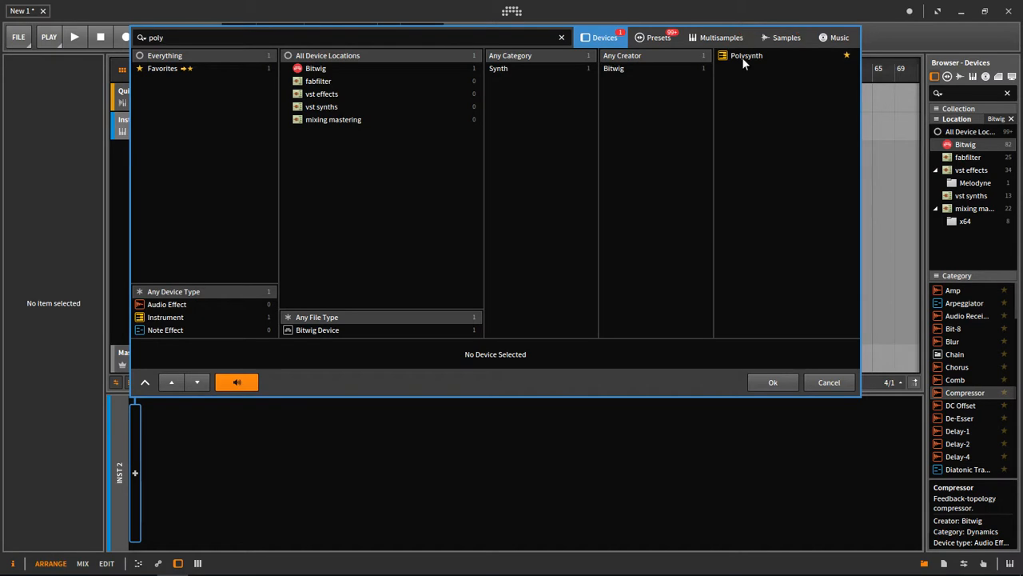
left_click(742, 57)
double_click(742, 64)
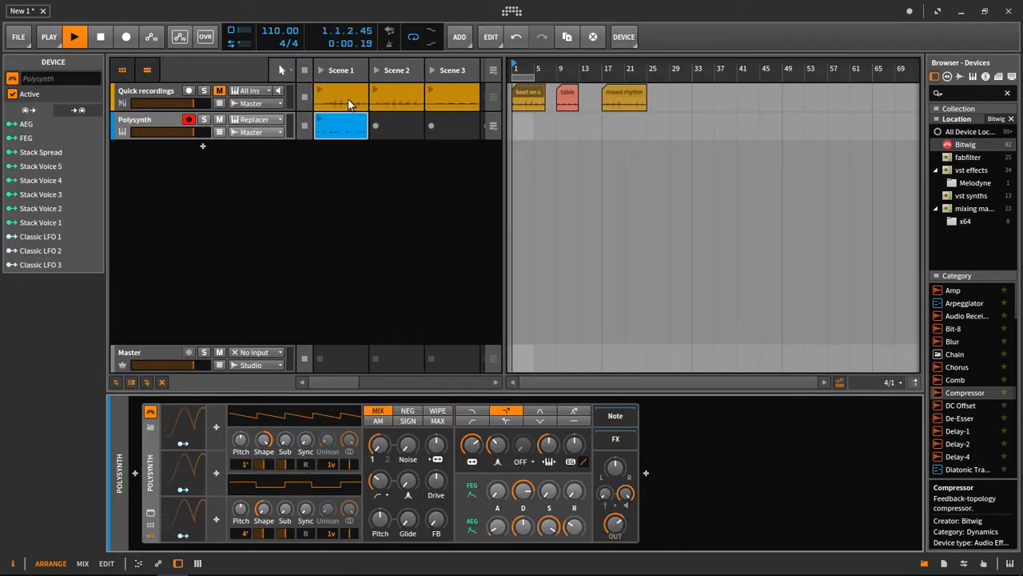
Set the new Polysynth's first oscillator to 32' and play the recorded Scene 1 clip with Quick recordings muted, showing its notes.
left_click(322, 118)
left_click_drag(245, 463, 244, 500)
key("space")
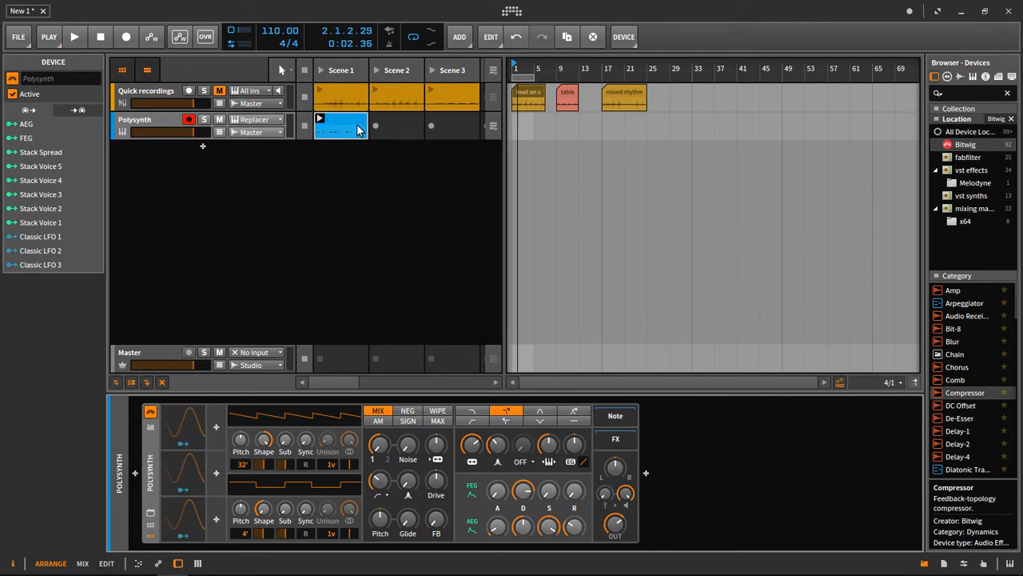
double_click(354, 131)
left_click_drag(750, 464, 443, 447)
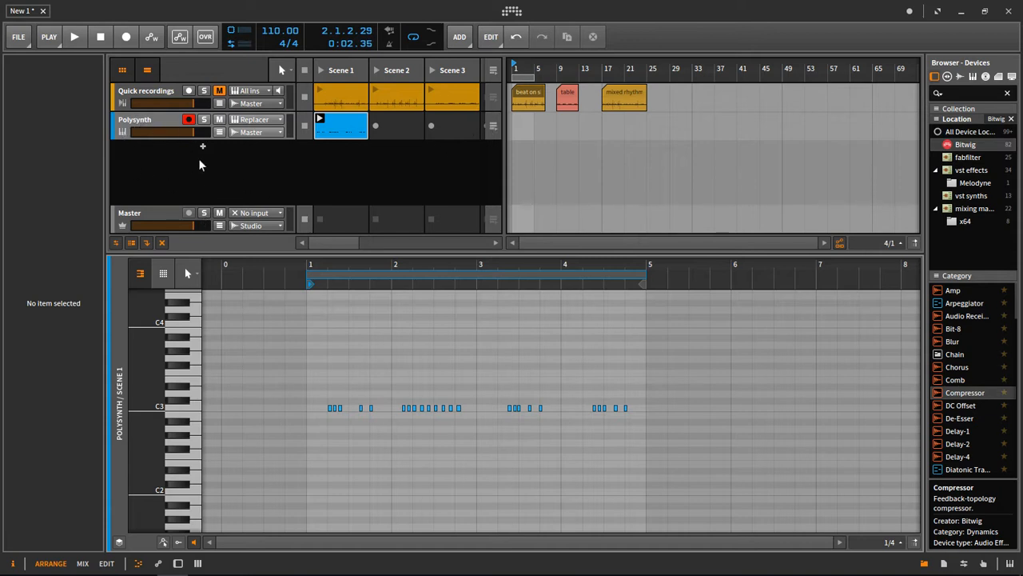
Delete the Polysynth instrument track with its recorded clip and unmute Quick recordings.
left_click(154, 124)
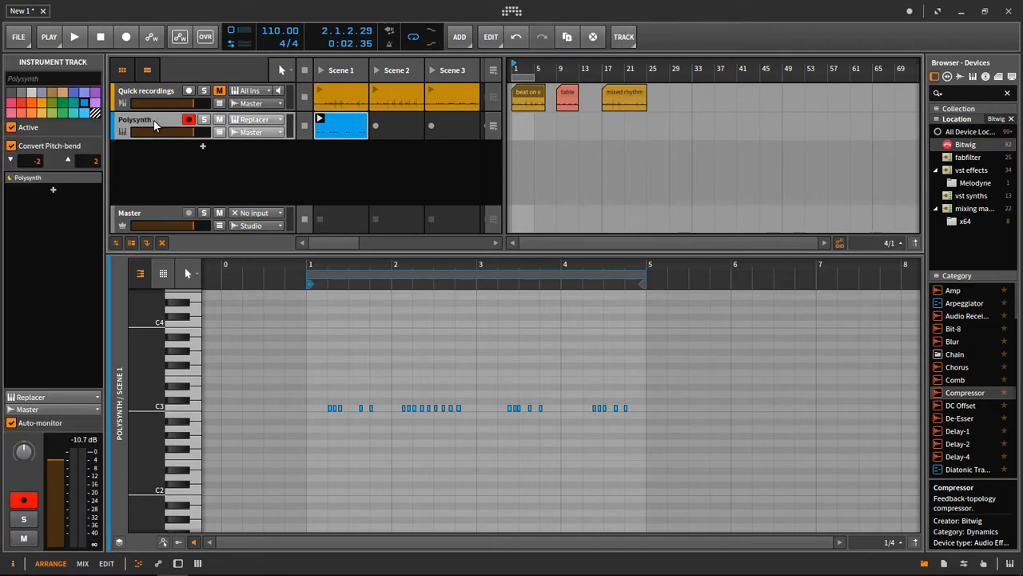
key("Delete")
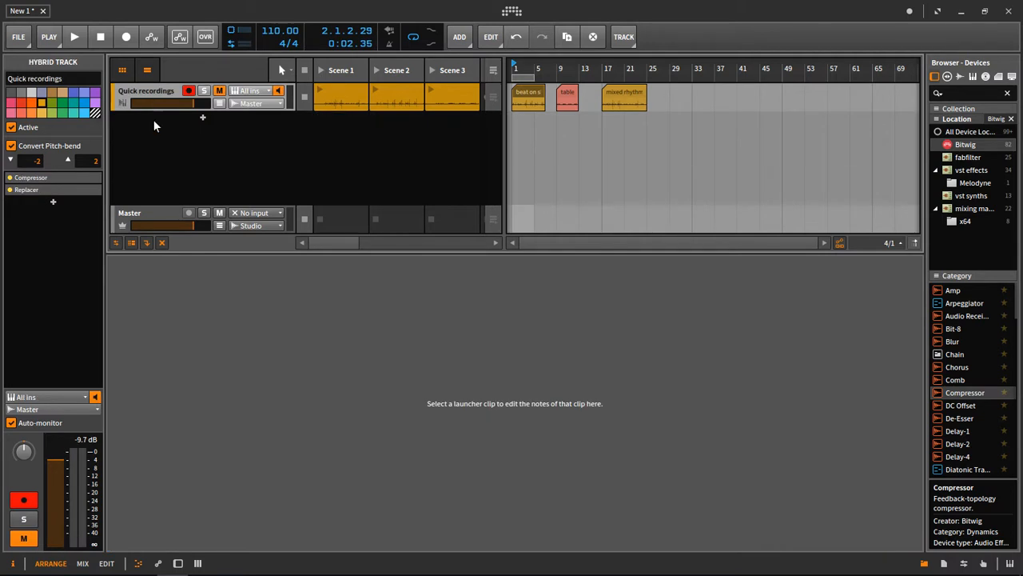
left_click(219, 91)
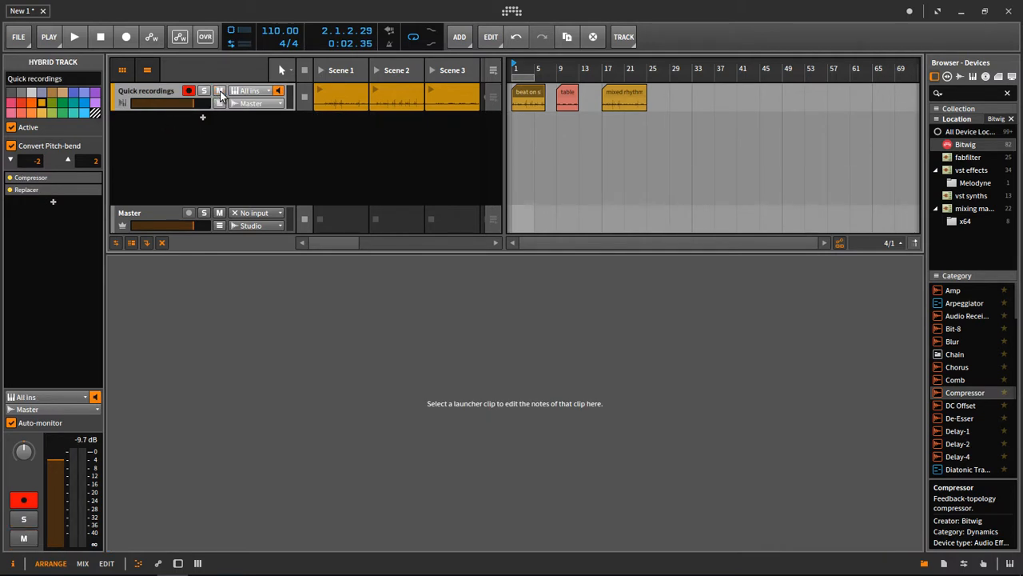
Set the playback start to bar 17 at the mixed rhythm clip and play it with the Quick recordings Replacer bypassed.
left_click(555, 148)
scroll(558, 150, "up", 3)
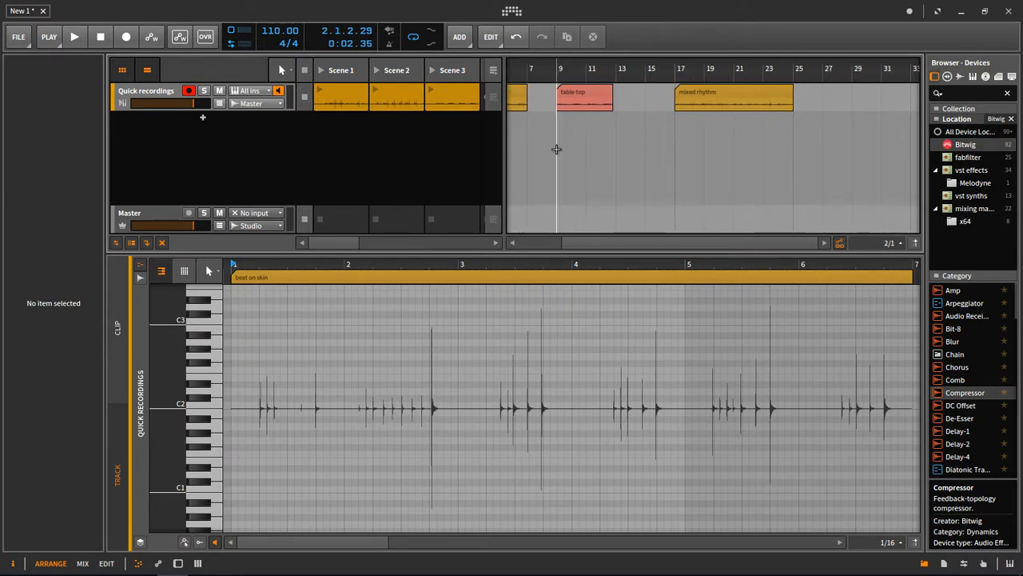
left_click(677, 64)
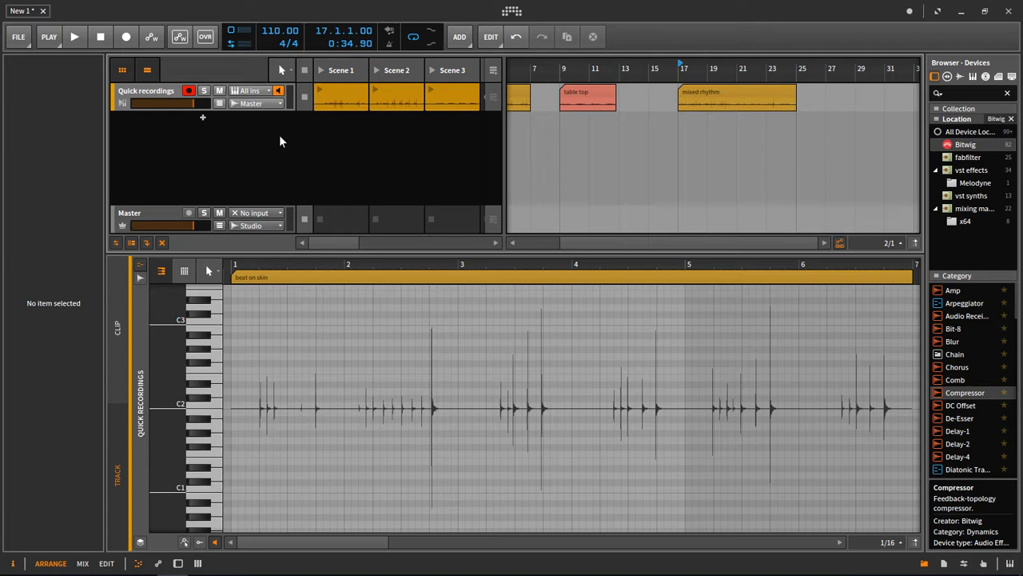
key("space")
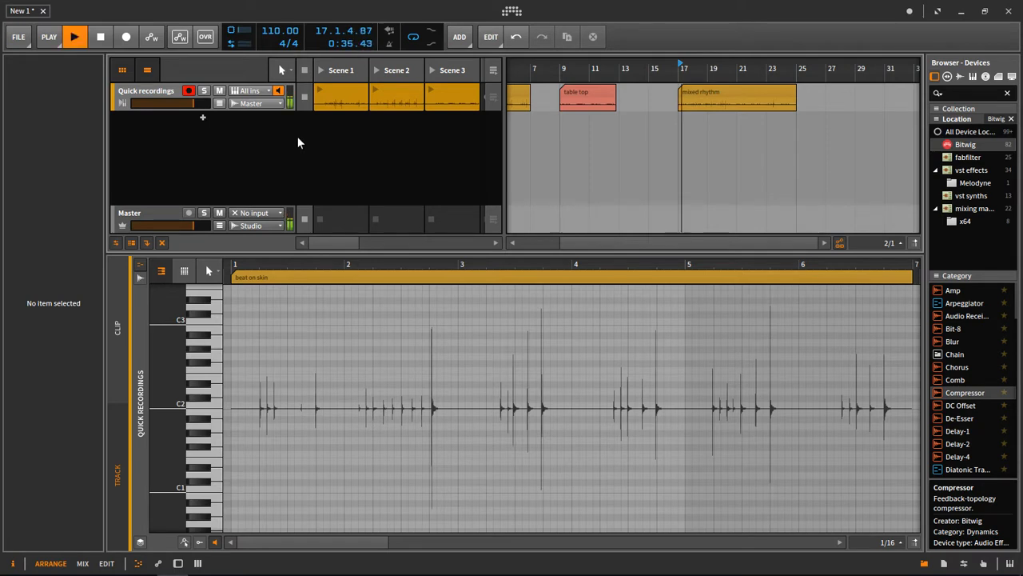
key("space")
double_click(160, 90)
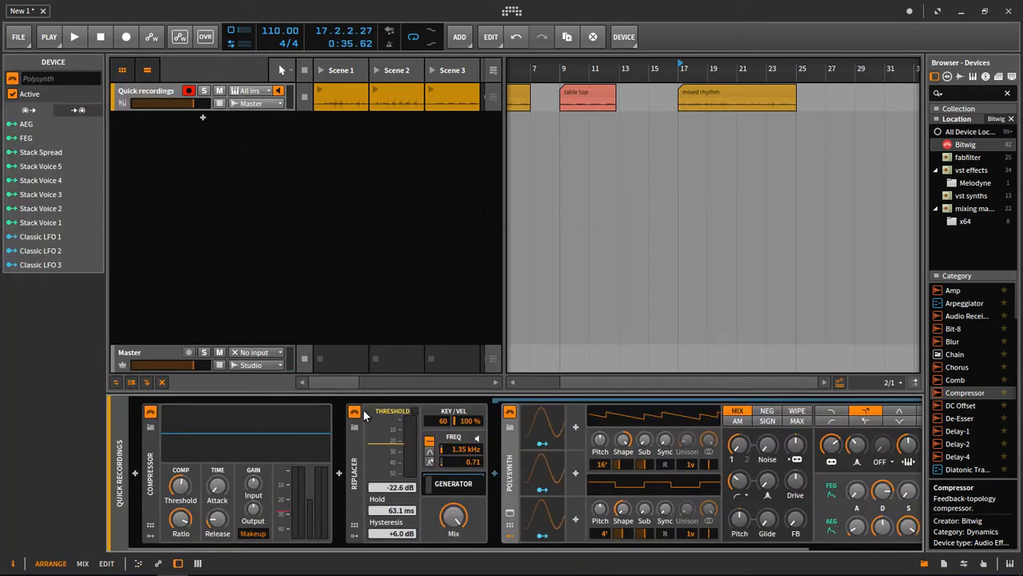
key("space")
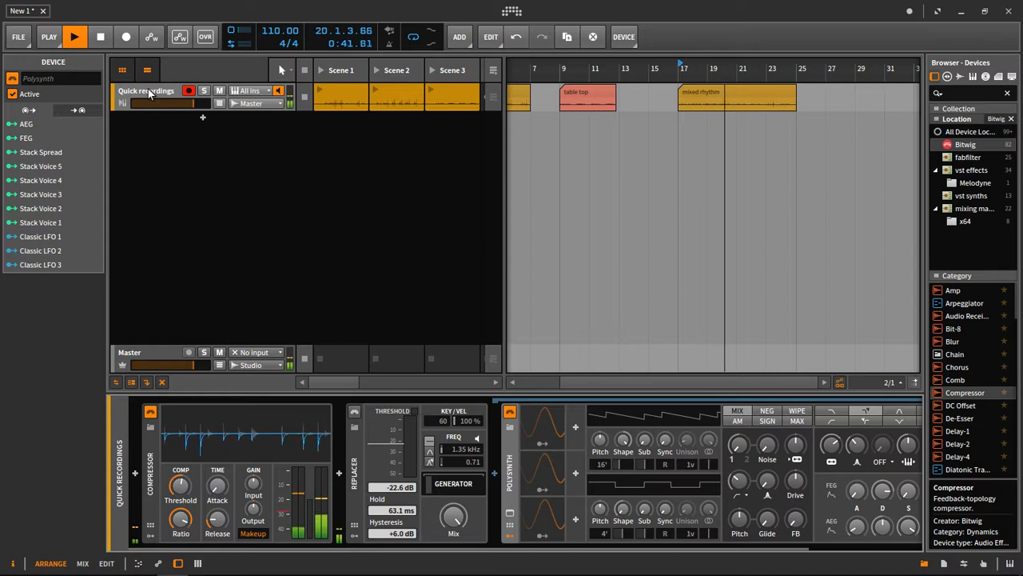
Stop playback and delete the pitch points in the mixed rhythm clip so its pitch is 0.00.
key("space")
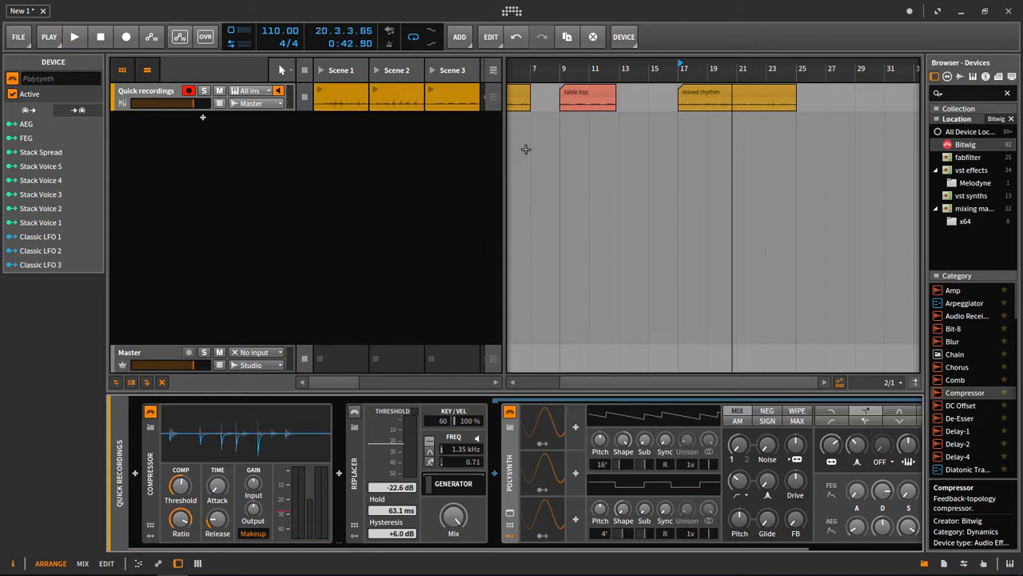
double_click(704, 96)
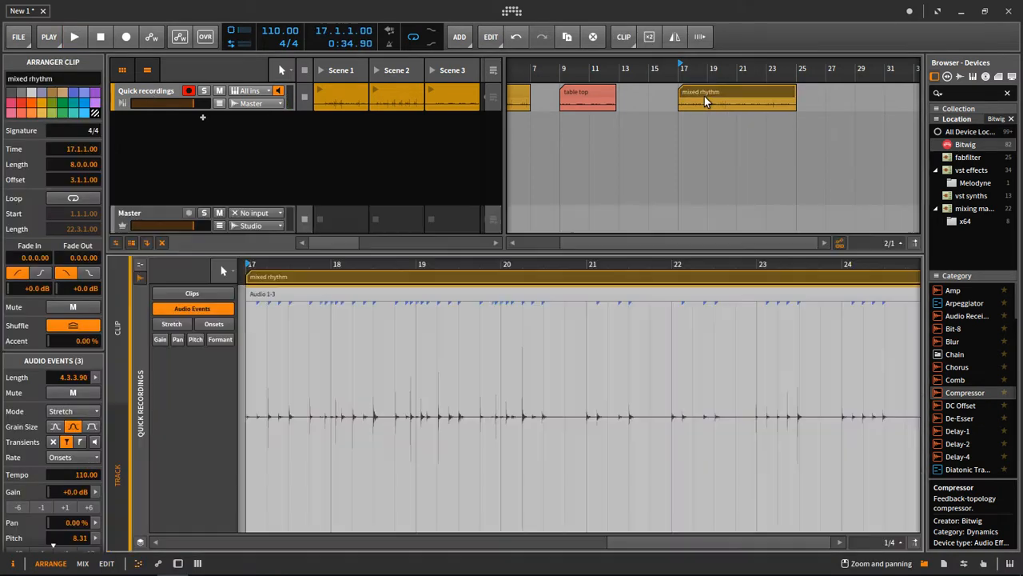
left_click(192, 340)
key("minus")
left_click_drag(583, 320, 279, 480)
key("Delete")
Play the mixed rhythm clip at its reset pitch and examine its hits around bars 18 to 21.
key("space")
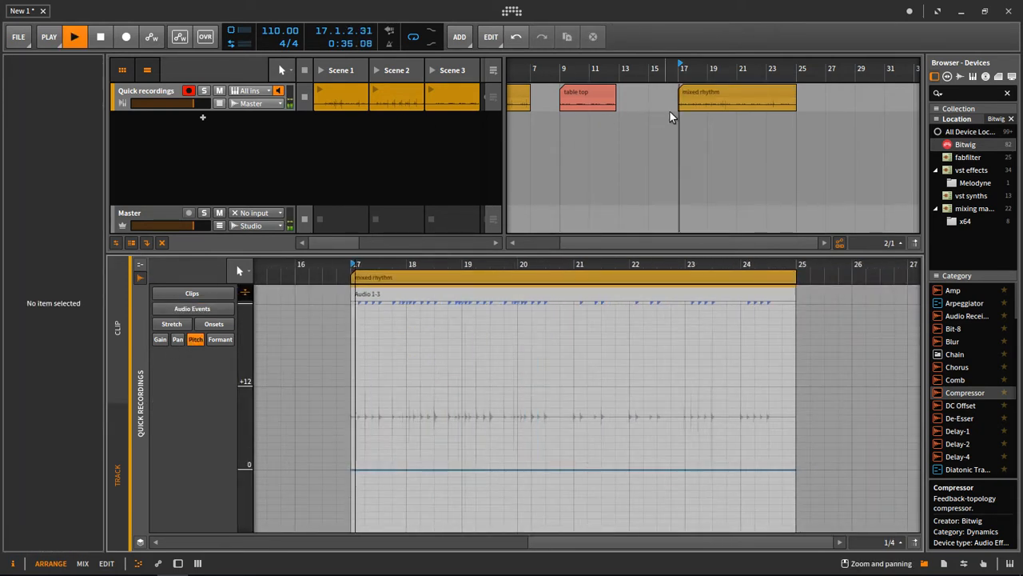
left_click(167, 91)
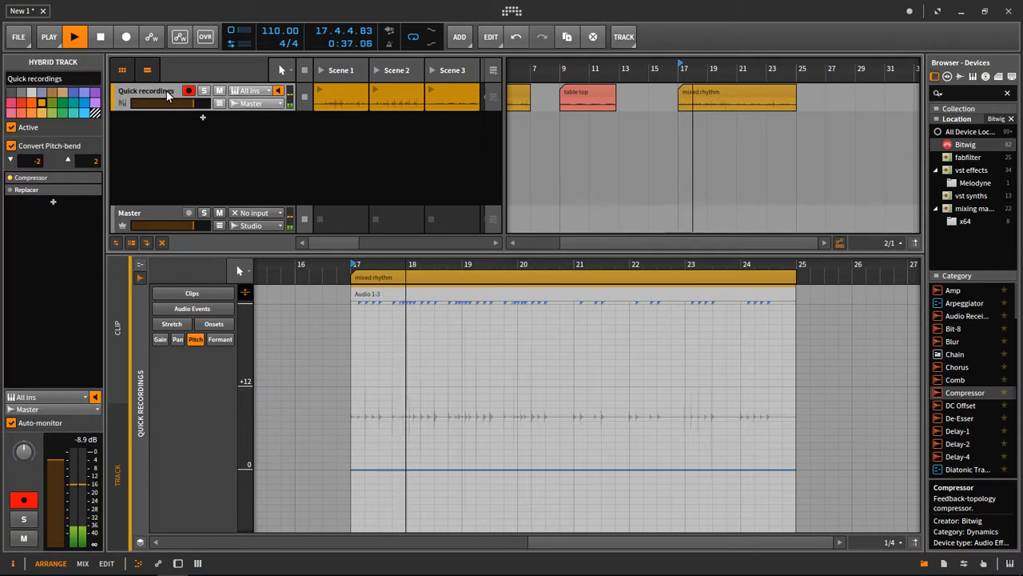
left_click(722, 95)
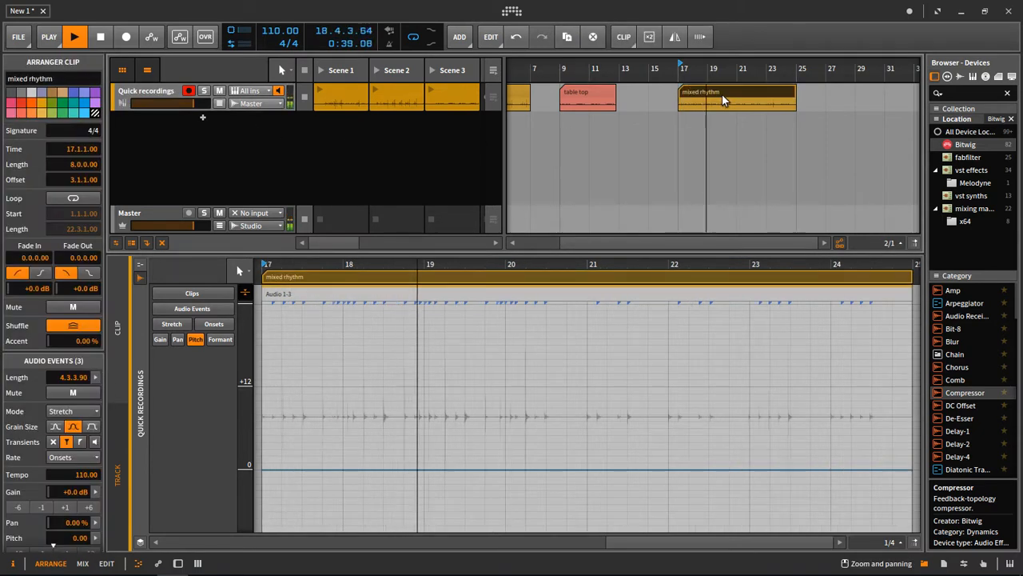
key("space")
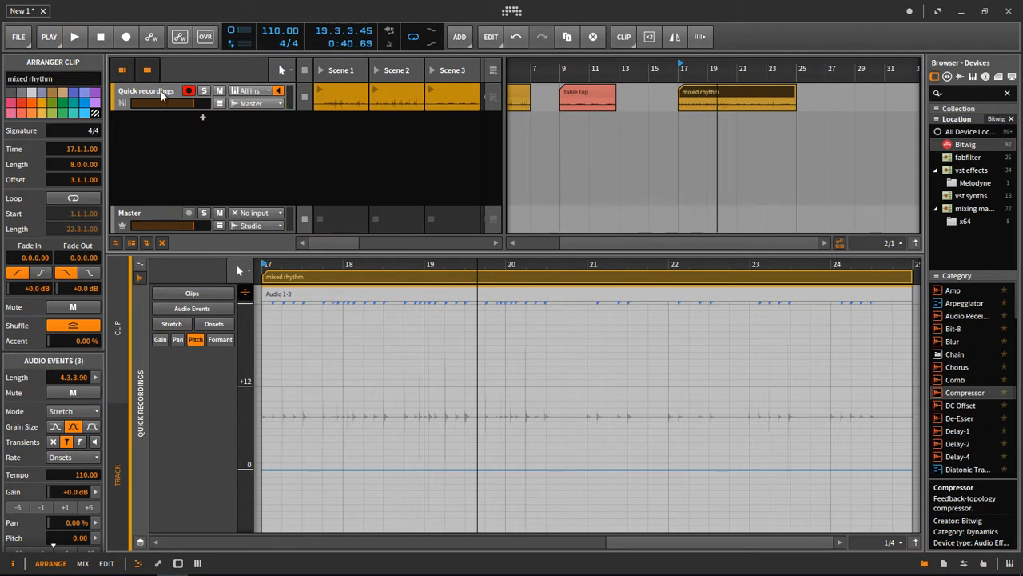
left_click_drag(402, 265, 404, 264)
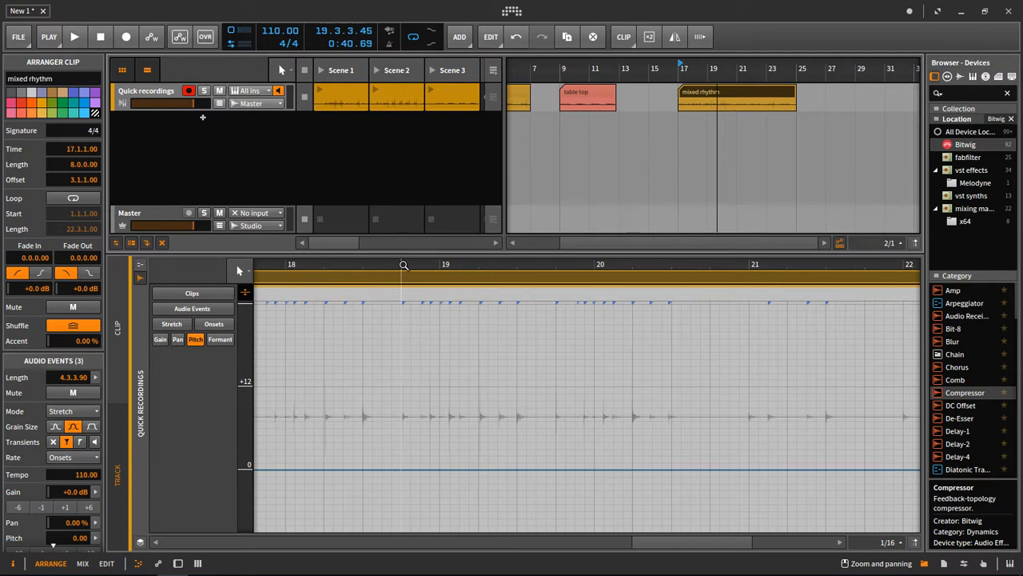
Delete the Replacer with its nested Polysynth from the Quick recordings track and briefly play the mixed rhythm clip.
double_click(135, 90)
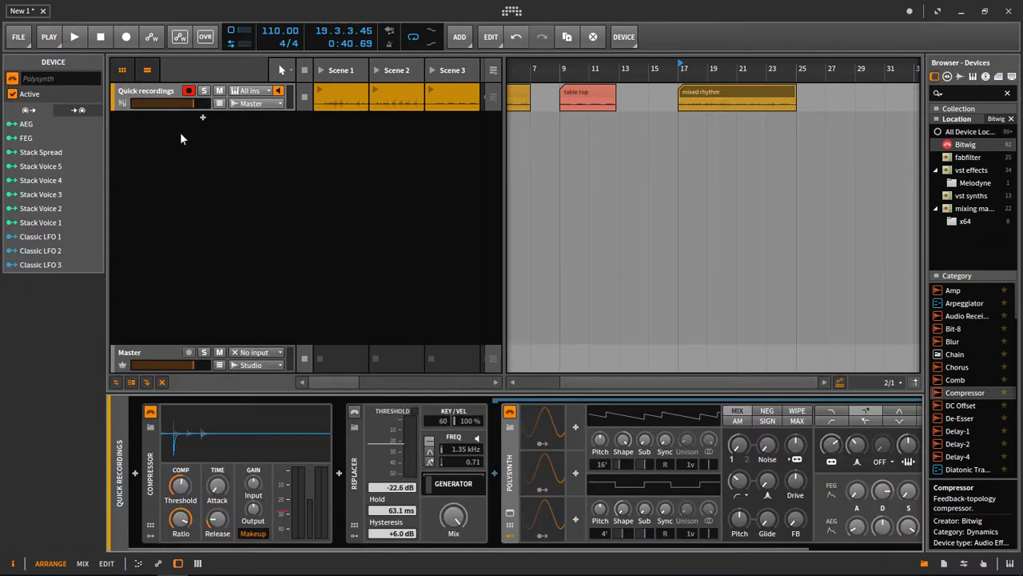
left_click_drag(342, 549, 503, 541)
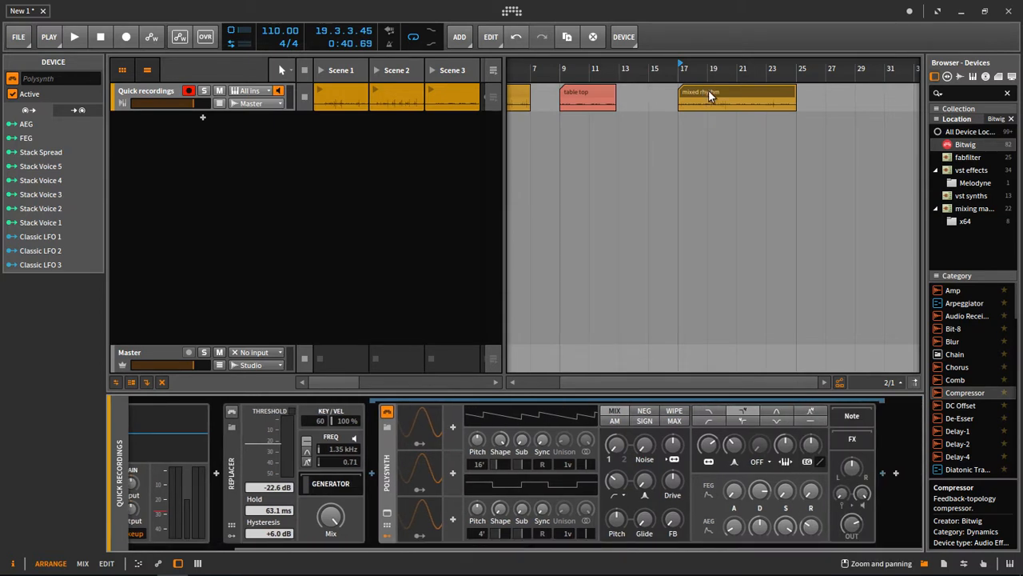
left_click(232, 468)
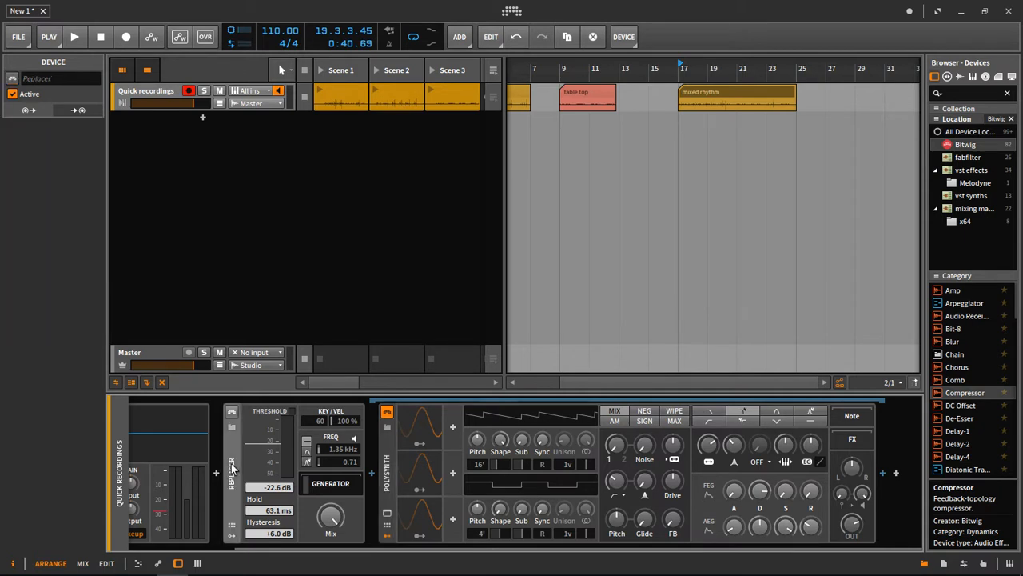
key("Delete")
left_click(714, 89)
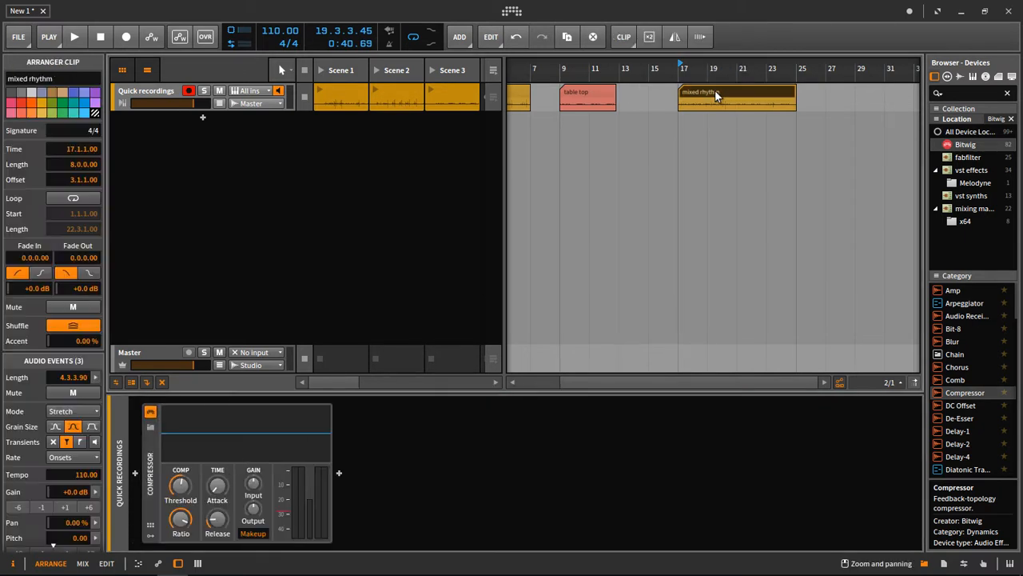
key("space")
key("space")
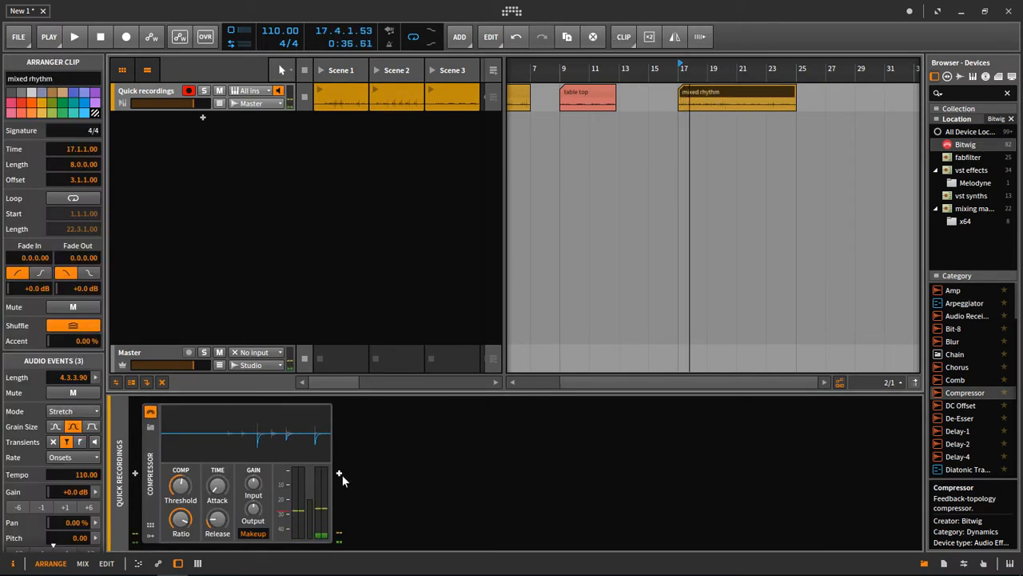
Insert an FX Layer after the Compressor and add a layer containing an EQ-2.
left_click(339, 473)
type("fx")
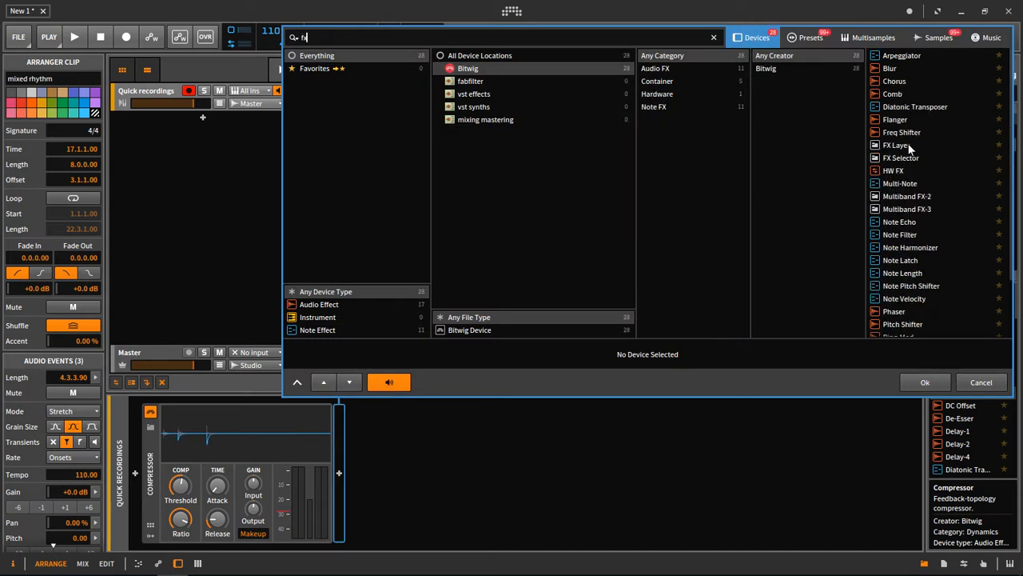
double_click(899, 146)
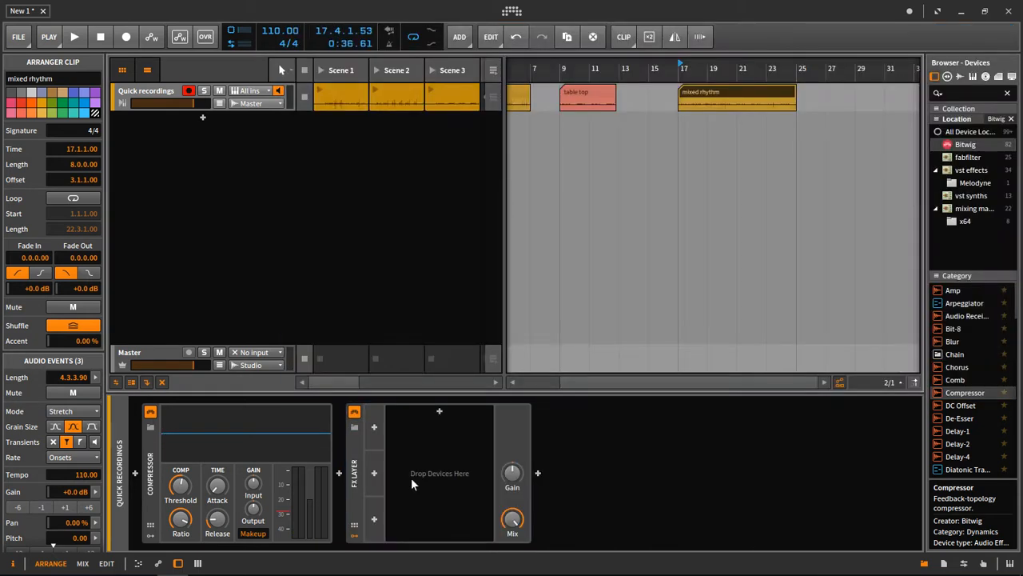
left_click(439, 414)
type("eq")
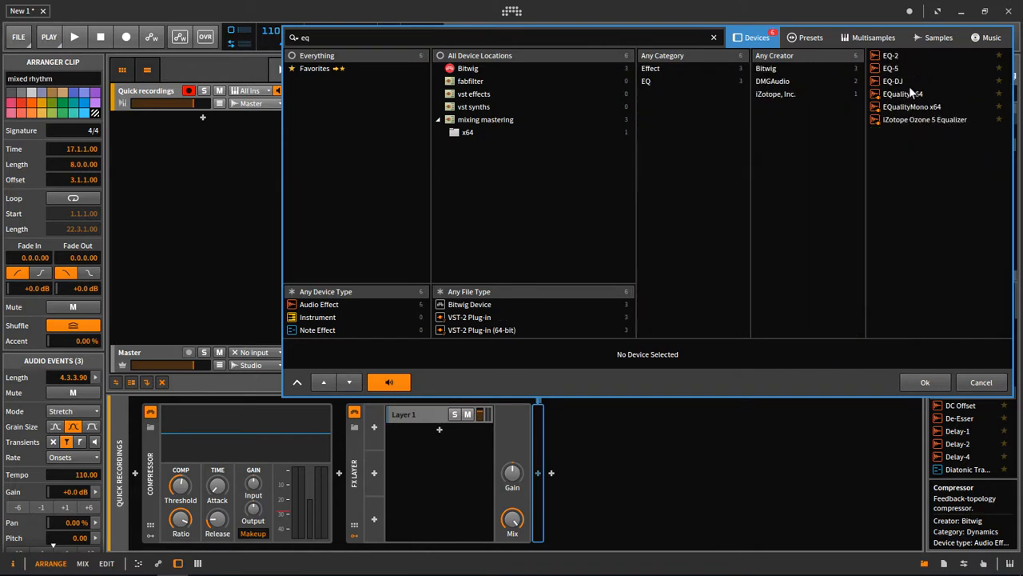
double_click(890, 63)
Duplicate the EQ-2 layer and name the two layers "low sound" and "high sound".
left_click(424, 413)
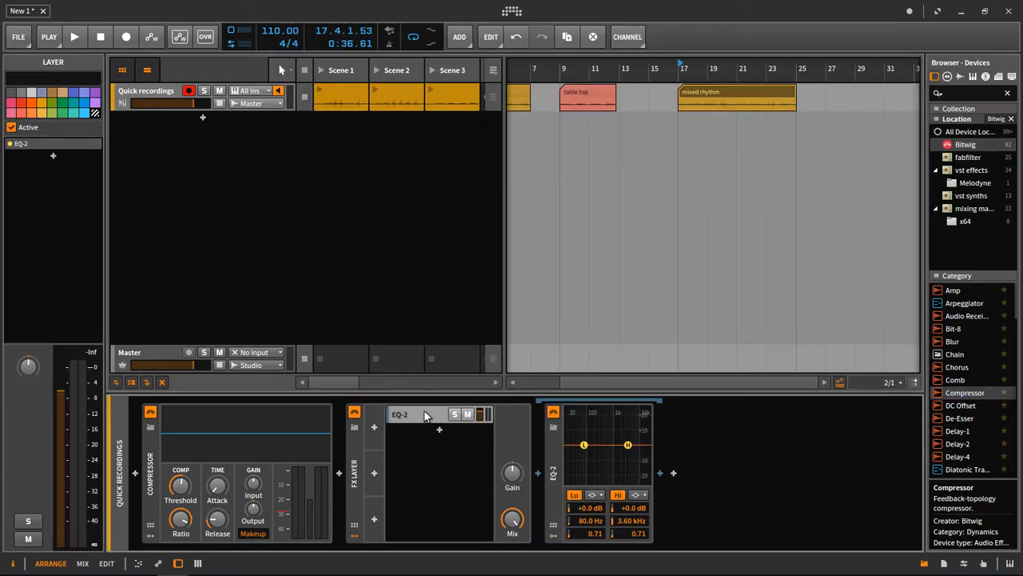
key("ctrl+d")
left_click(420, 413)
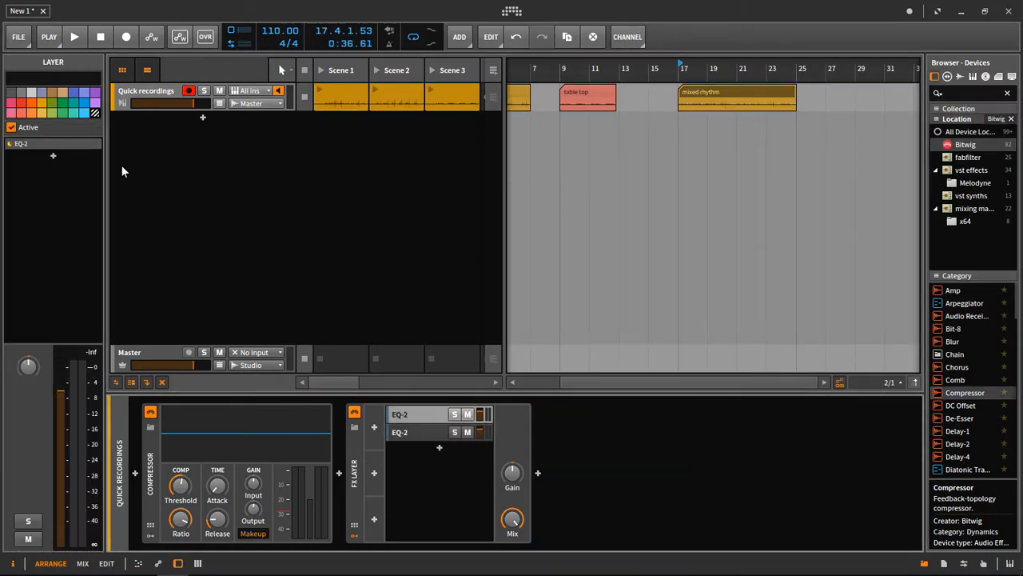
left_click(54, 78)
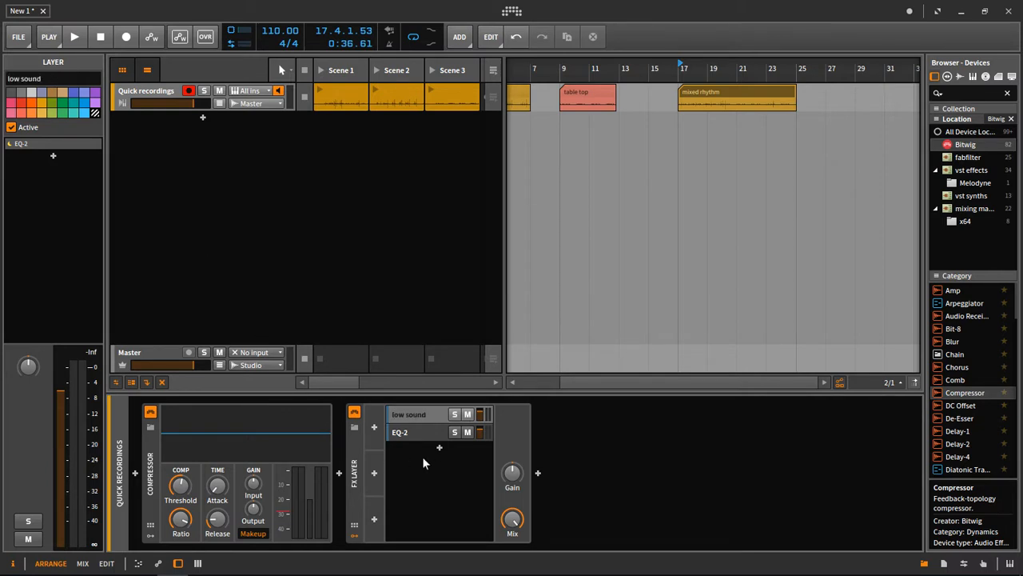
left_click(425, 435)
left_click(29, 76)
type("high sound")
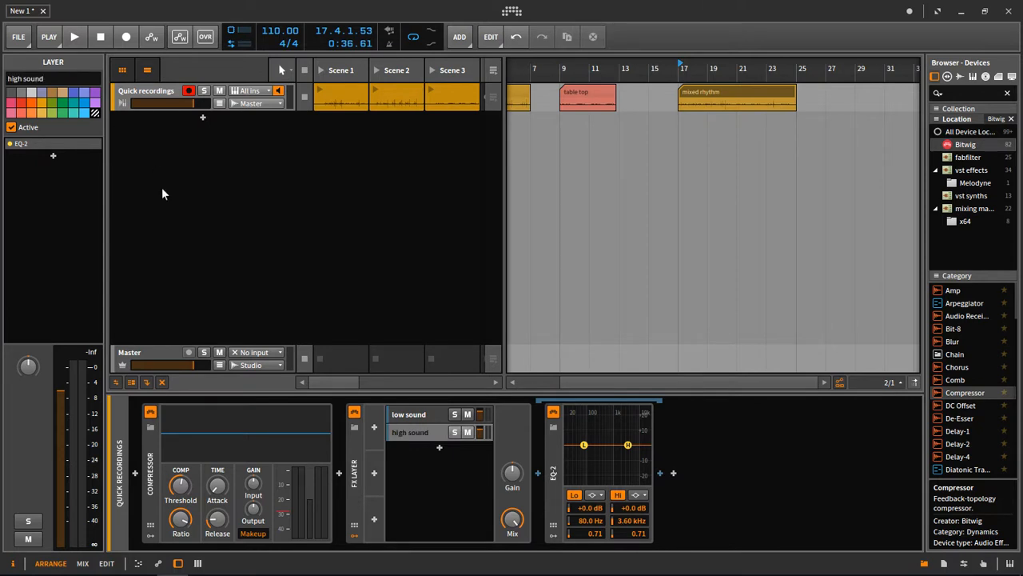
Set the low sound layer's EQ-2 high band to lowpass24 at about 164 Hz, playing it with the high sound layer muted.
left_click(417, 413)
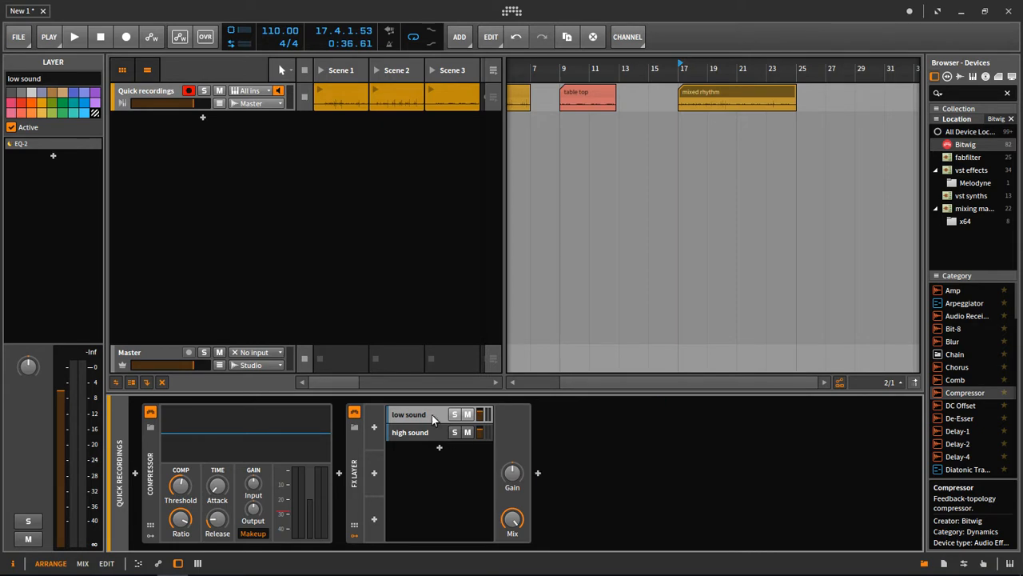
left_click(637, 495)
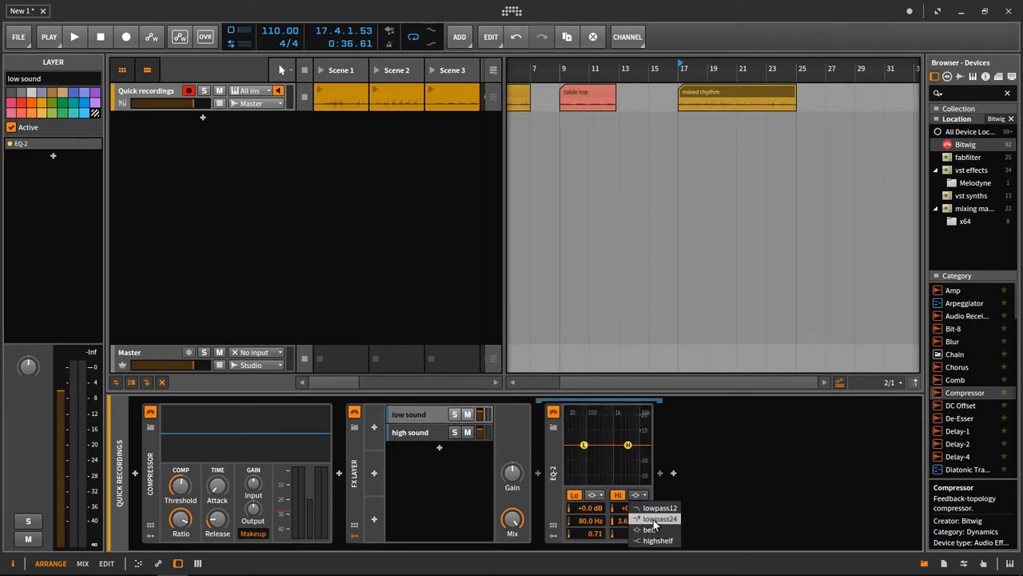
left_click(645, 526)
left_click_drag(616, 448, 591, 444)
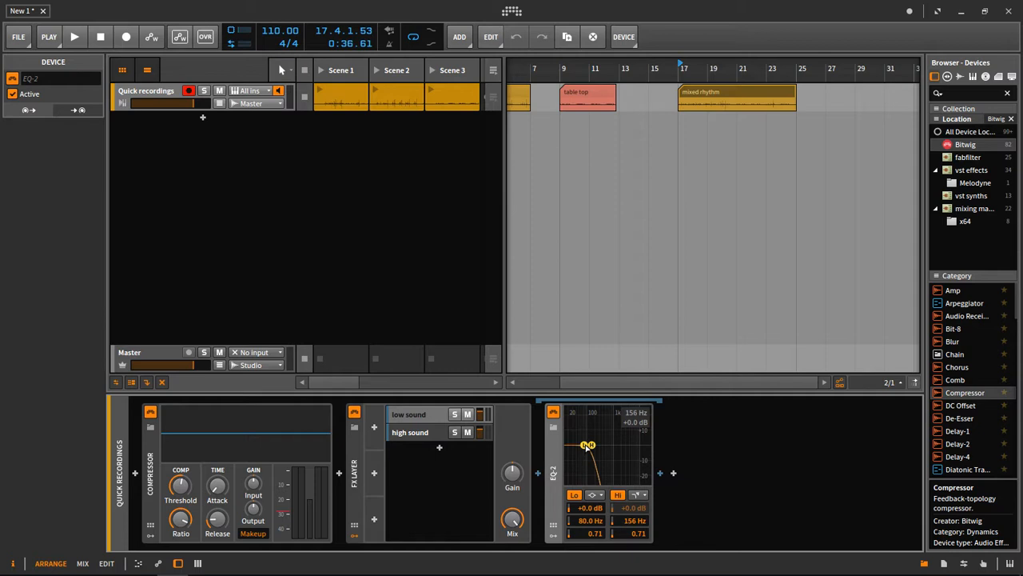
key("space")
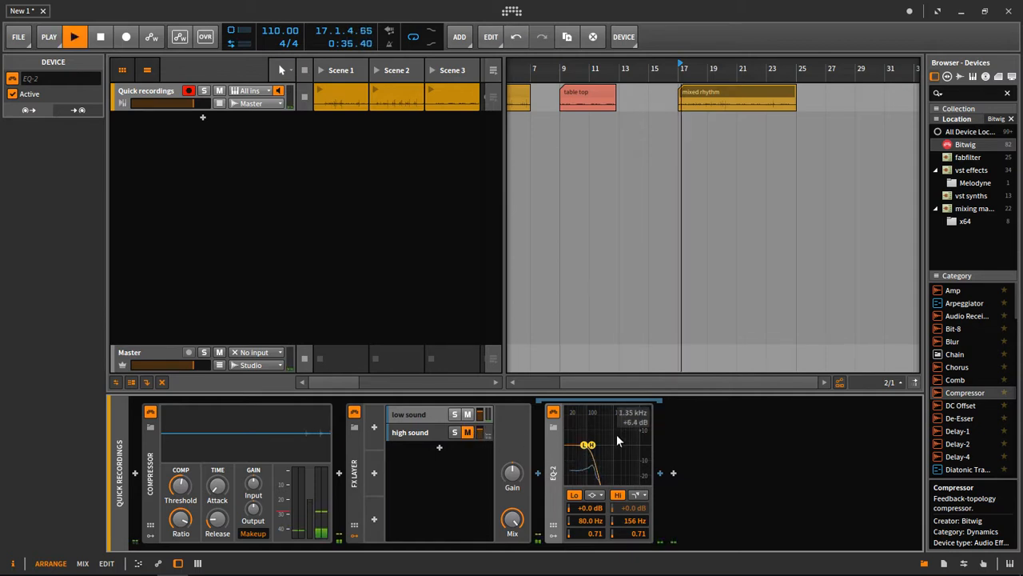
mouse_move(594, 446)
left_mouse_down()
mouse_move(603, 448)
mouse_move(593, 450)
left_mouse_up()
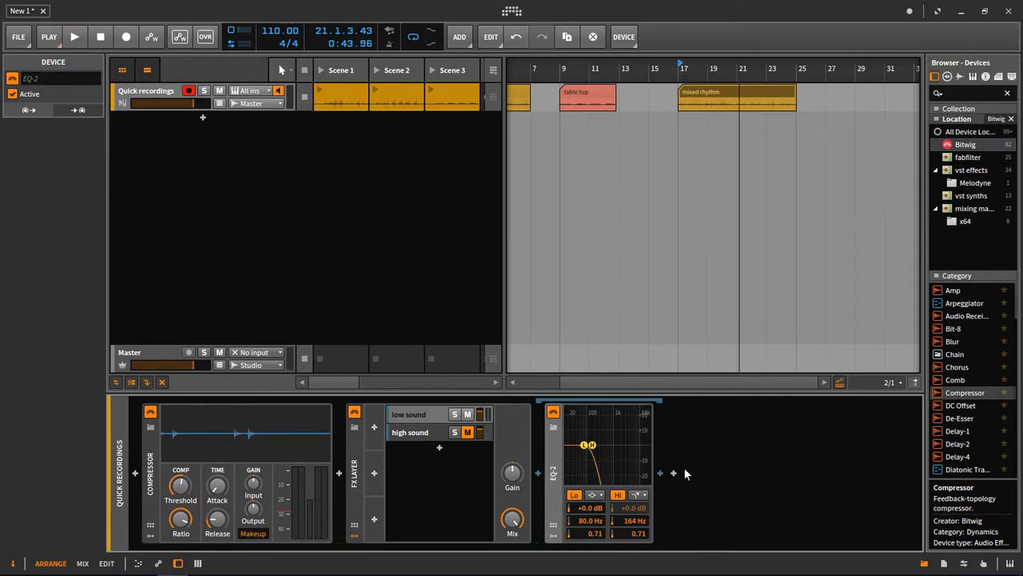
Set the high sound layer's EQ-2 low band to highpass24 at about 4.82 kHz and play it with only the low sound layer muted.
left_click(428, 433)
left_click(600, 496)
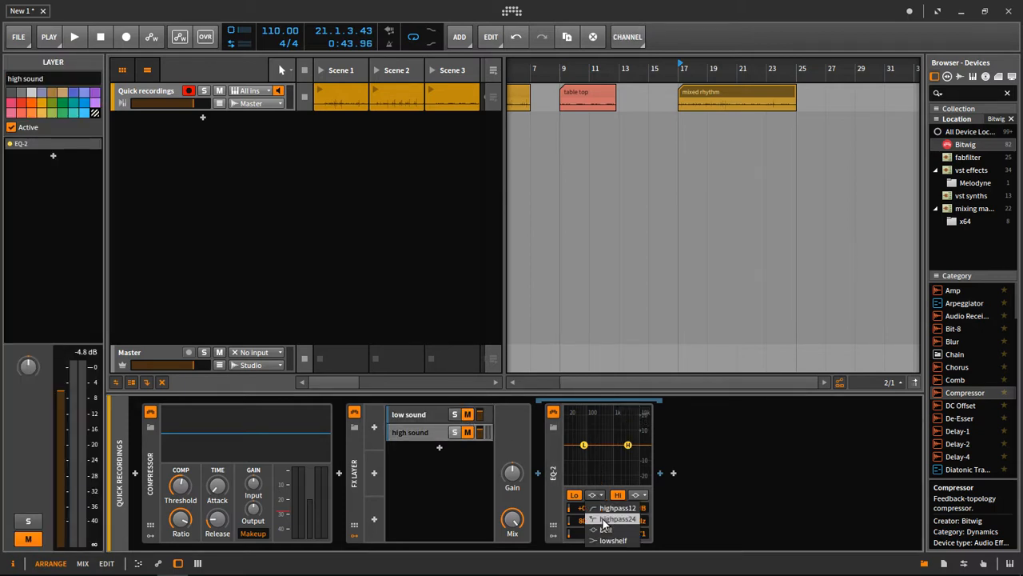
left_click(605, 520)
left_click_drag(583, 445, 634, 449)
left_click(467, 433)
key("space")
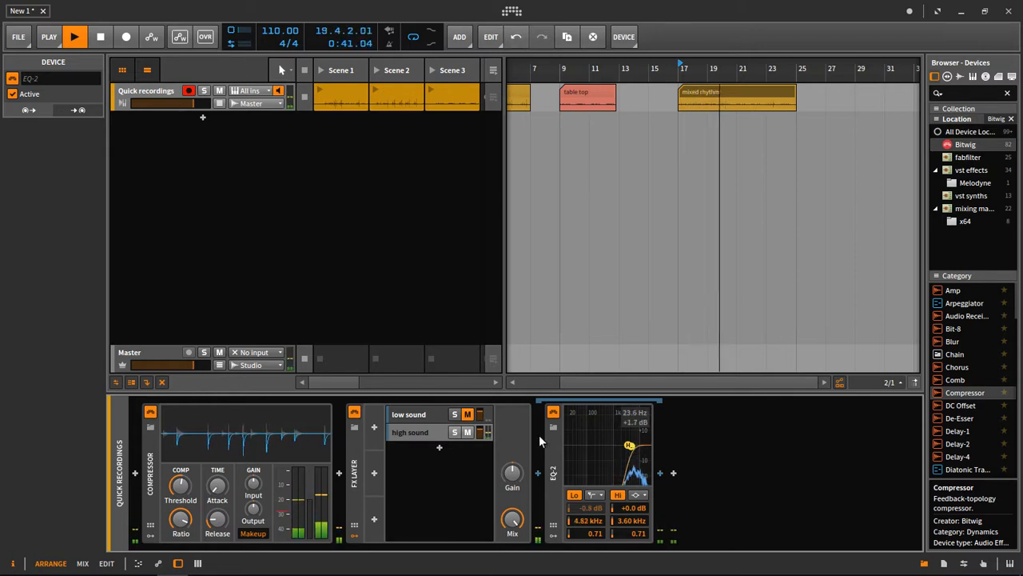
key("space")
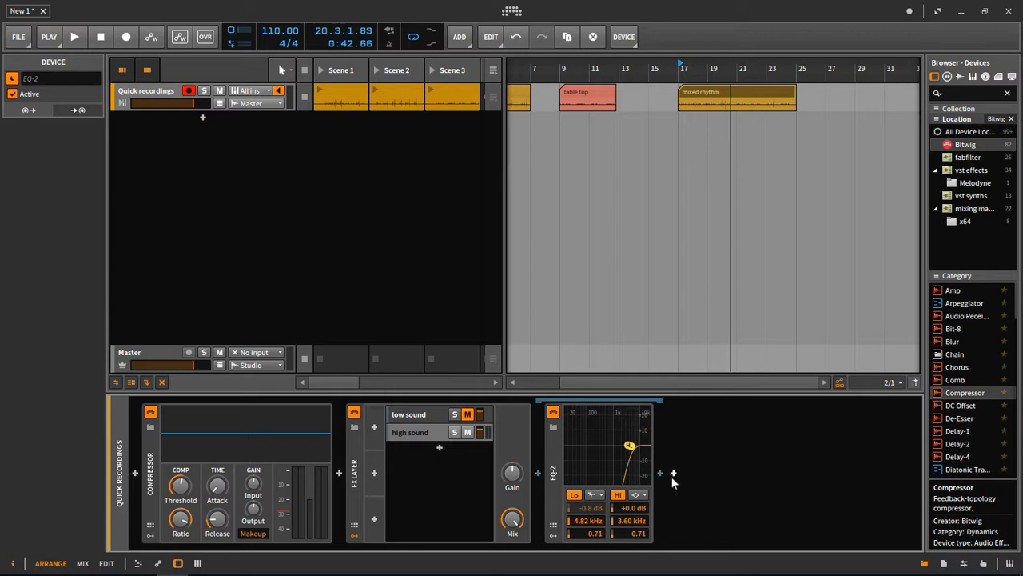
Unmute the low sound layer, bypass the FX Layer and play the unfiltered mixed rhythm clip.
left_click(422, 414)
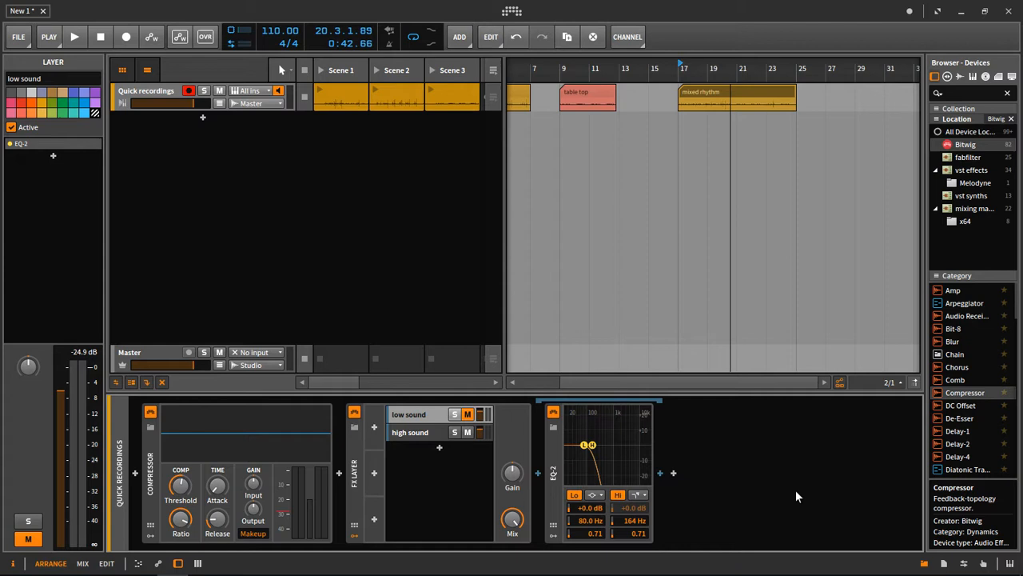
left_click(417, 432)
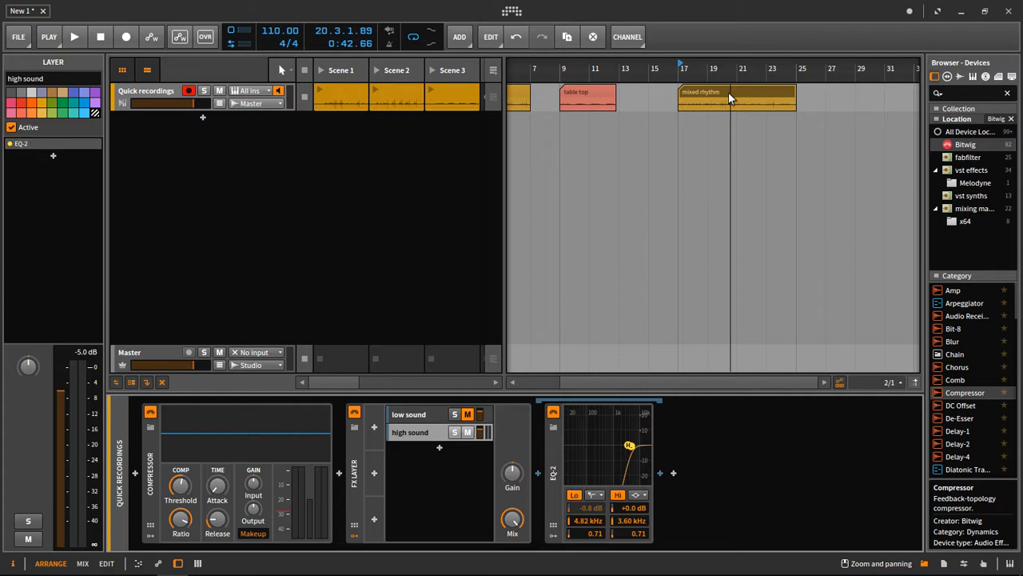
left_click(411, 416)
left_click(467, 414)
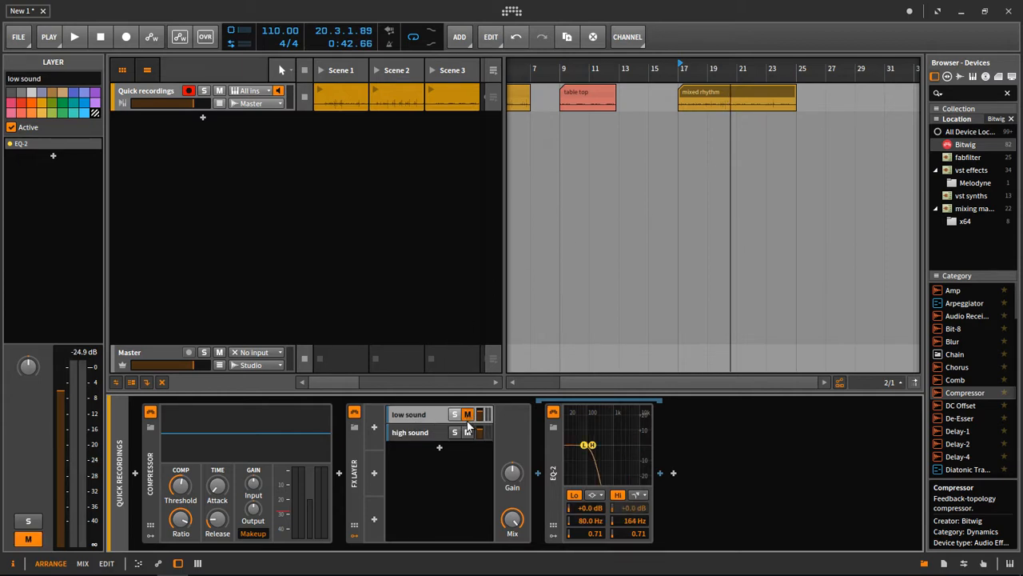
left_click(468, 432)
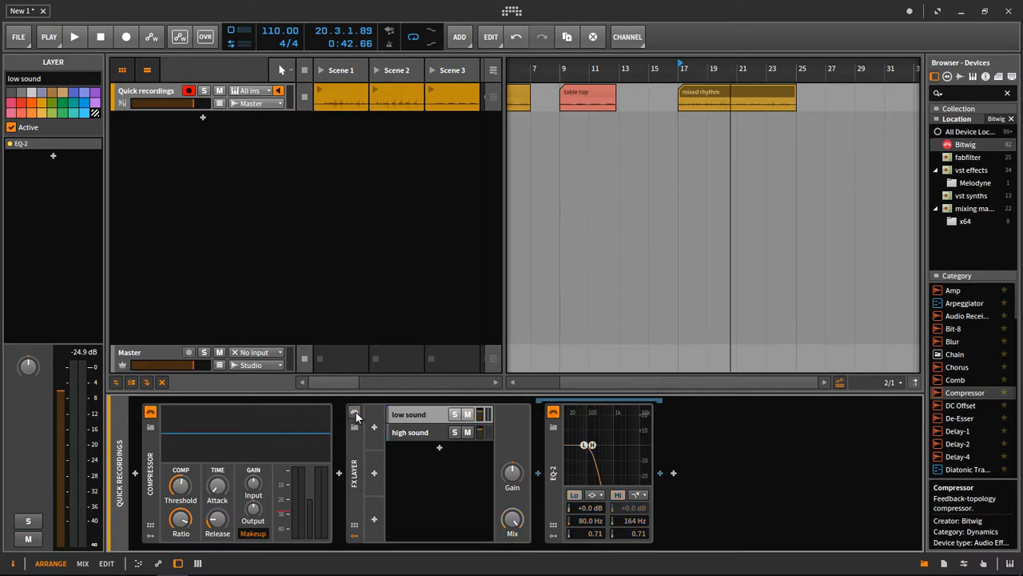
key("space")
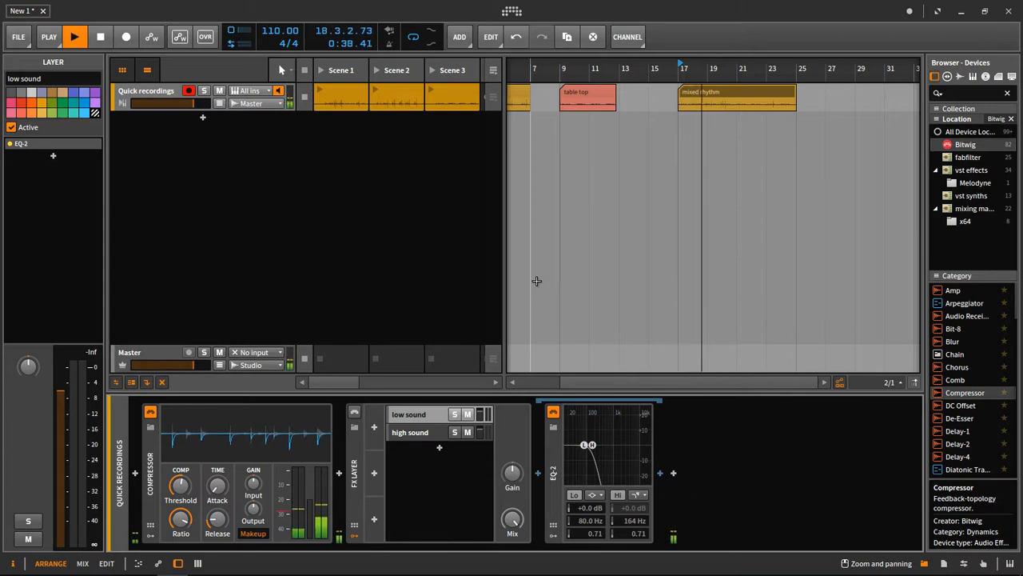
key("space")
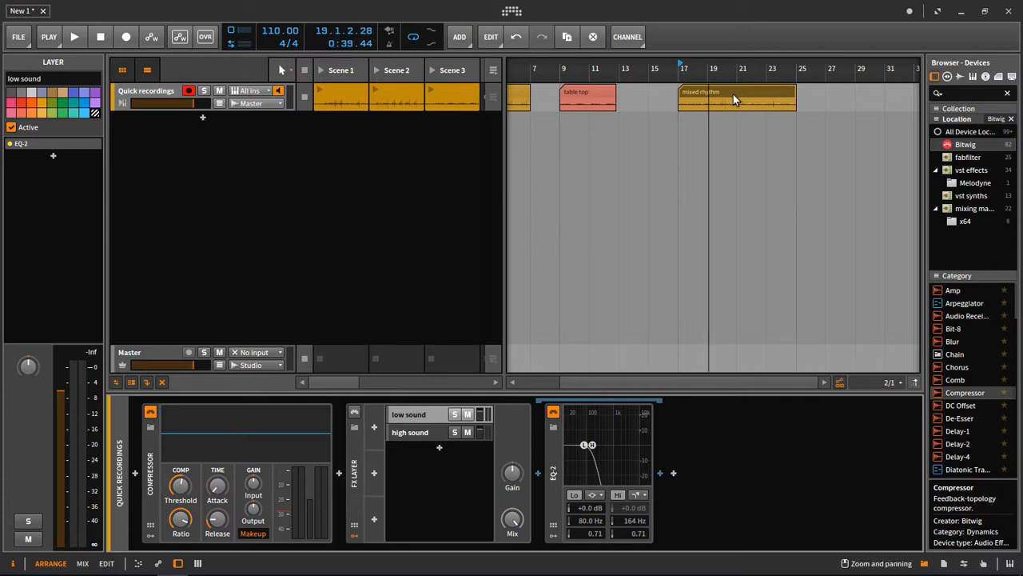
Open the mixed rhythm clip in the audio editor and examine its hits between bars 17 and 20.
double_click(697, 92)
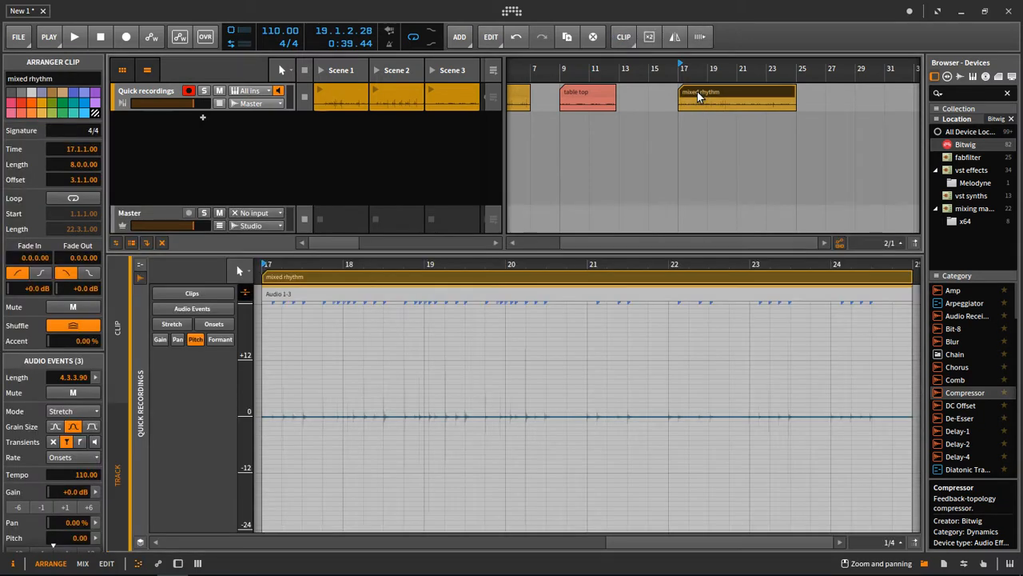
mouse_move(544, 409)
left_mouse_down()
mouse_move(536, 352)
mouse_move(551, 400)
mouse_move(543, 408)
left_mouse_up()
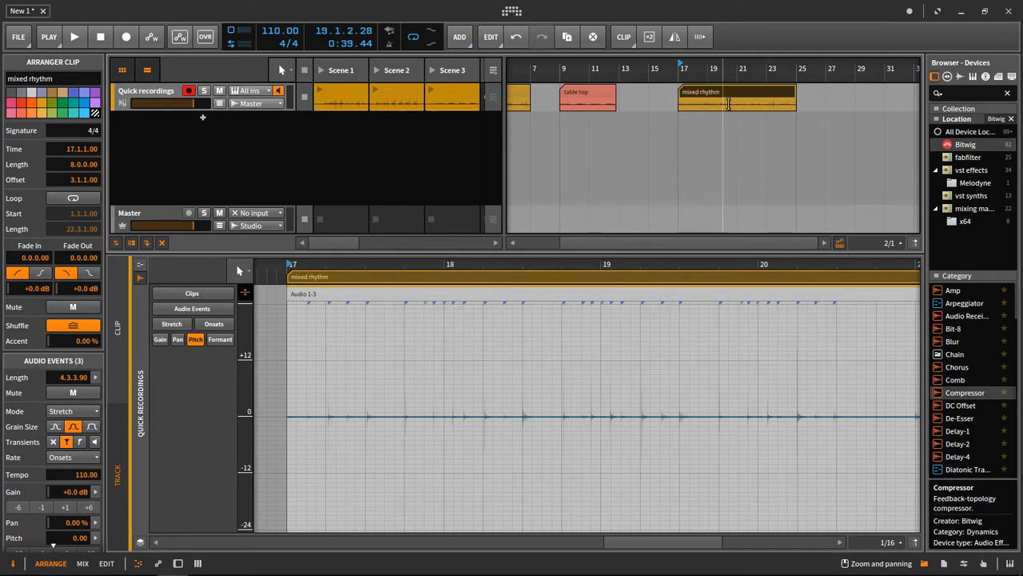
Return the playhead to bar 1 and select the beat on skin clip on the Quick recordings track.
scroll(560, 120, "down", 3)
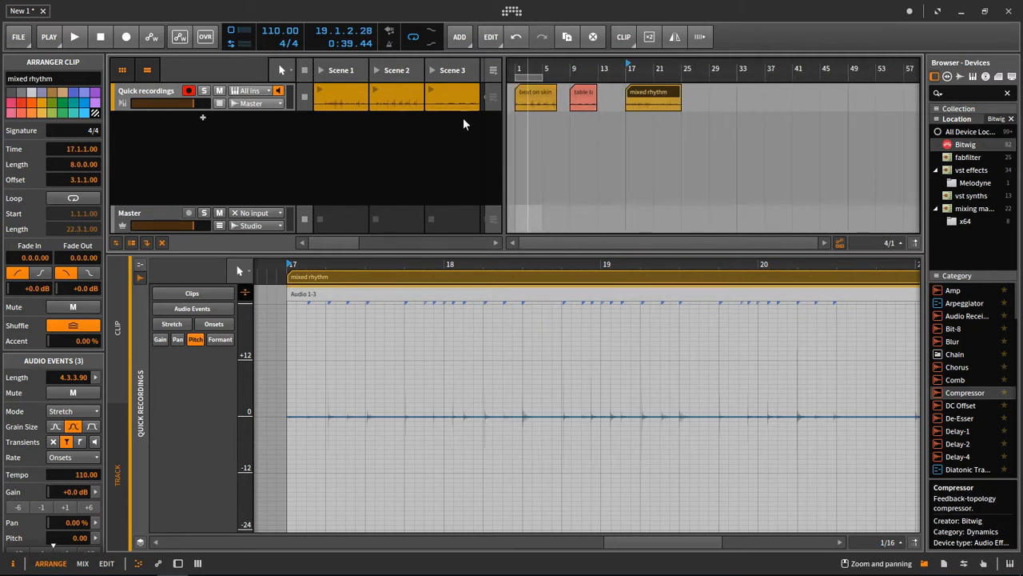
left_click(147, 95)
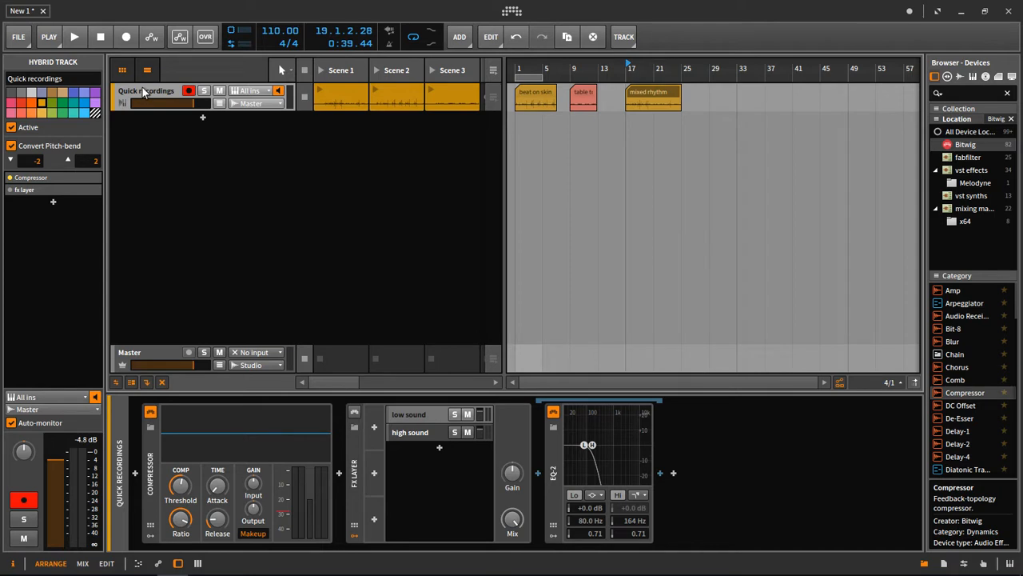
left_click_drag(519, 69, 518, 139)
left_click(516, 70)
left_click(535, 93)
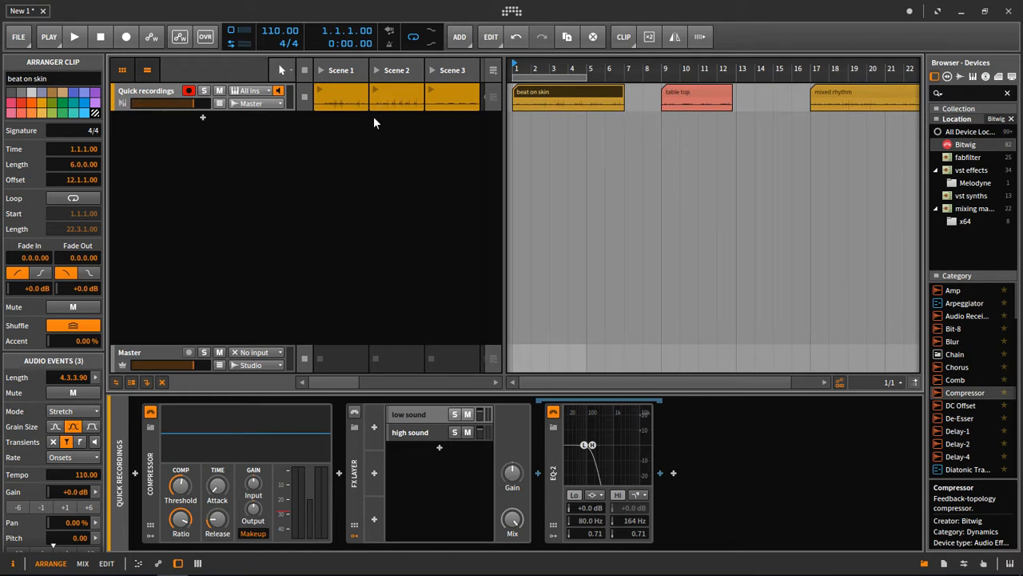
Delete the FX Layer with its low and high sound layers from the Quick recordings device chain.
left_click(138, 107)
left_click(152, 490)
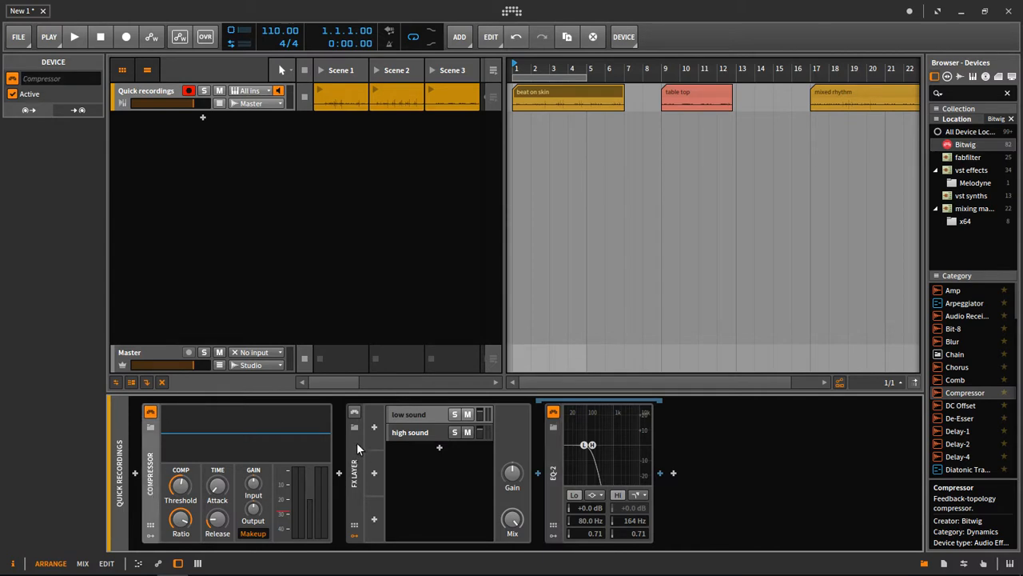
left_click(355, 413)
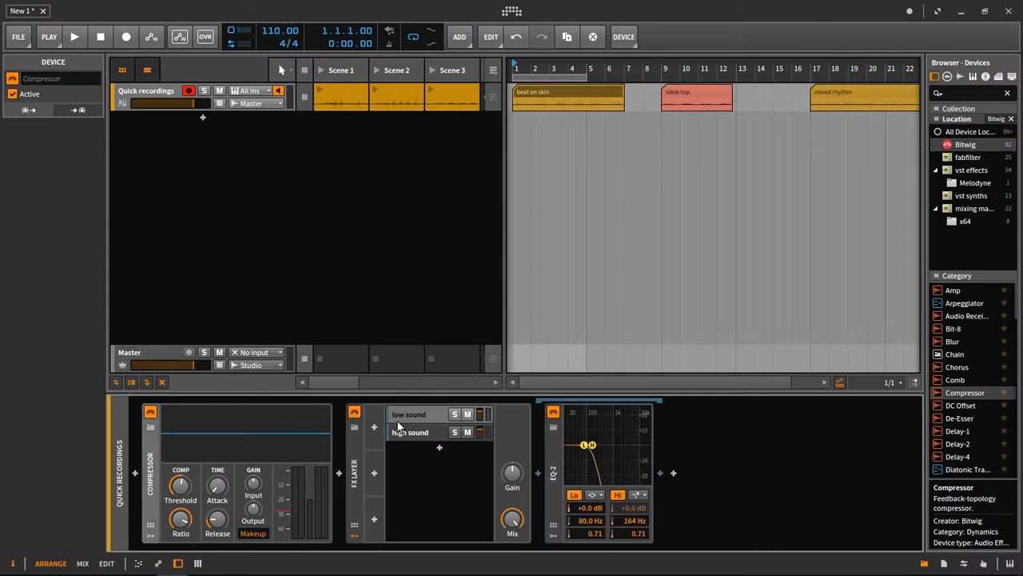
left_click(345, 471)
left_click(356, 470)
key("Delete")
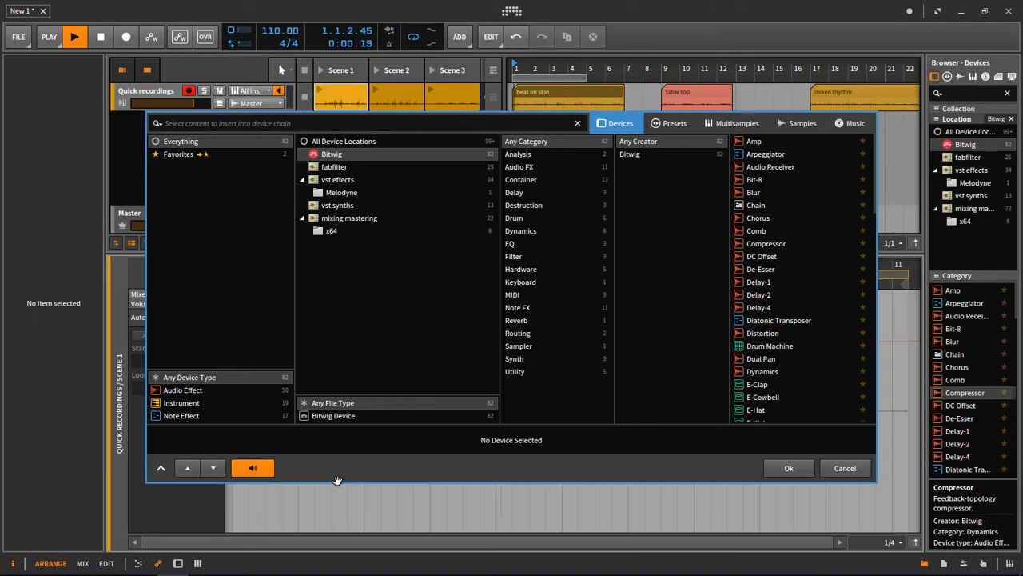
Find the Replacer device and insert it after the Compressor on the Quick recordings track.
scroll(766, 374, "down", 7)
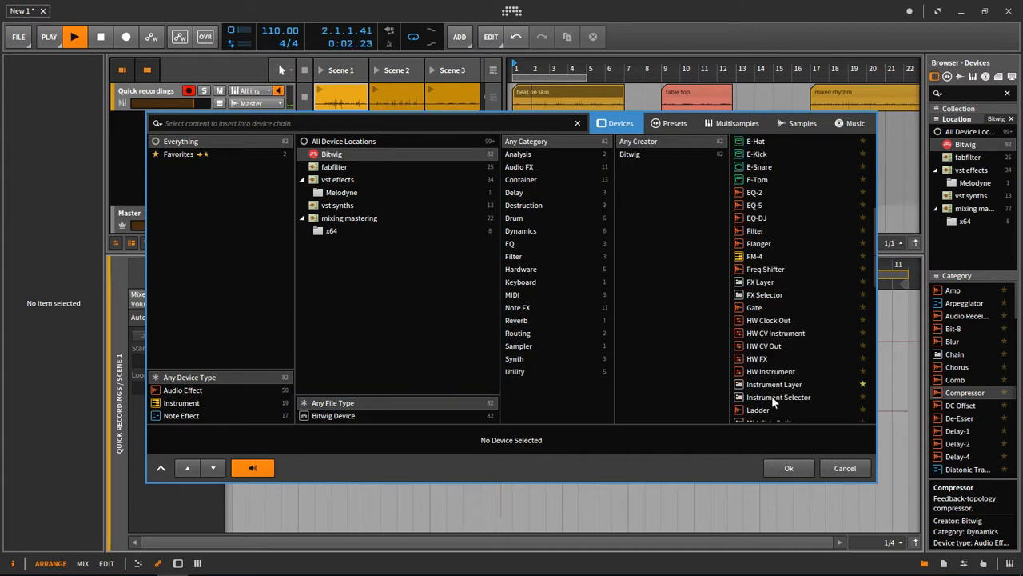
type("replac")
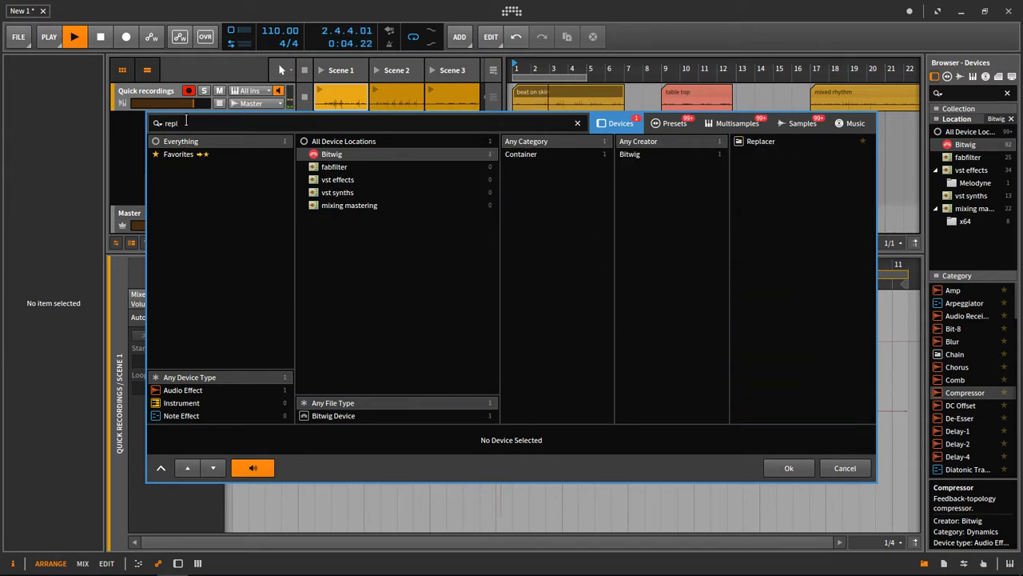
double_click(773, 144)
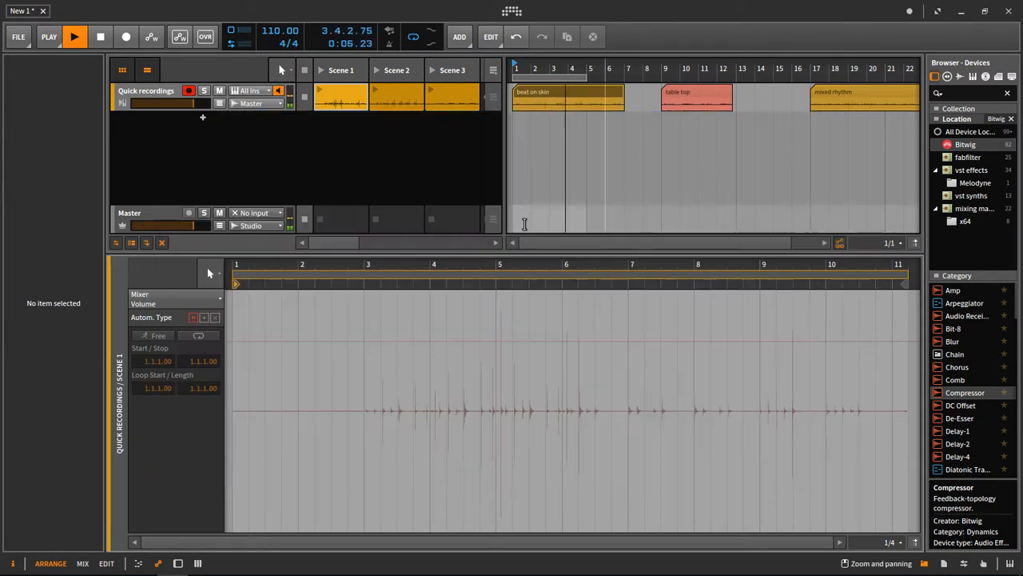
Set the Replacer's threshold to -20.2 dB and its filter to the bell-shaped mode at 2.24 kHz.
double_click(179, 94)
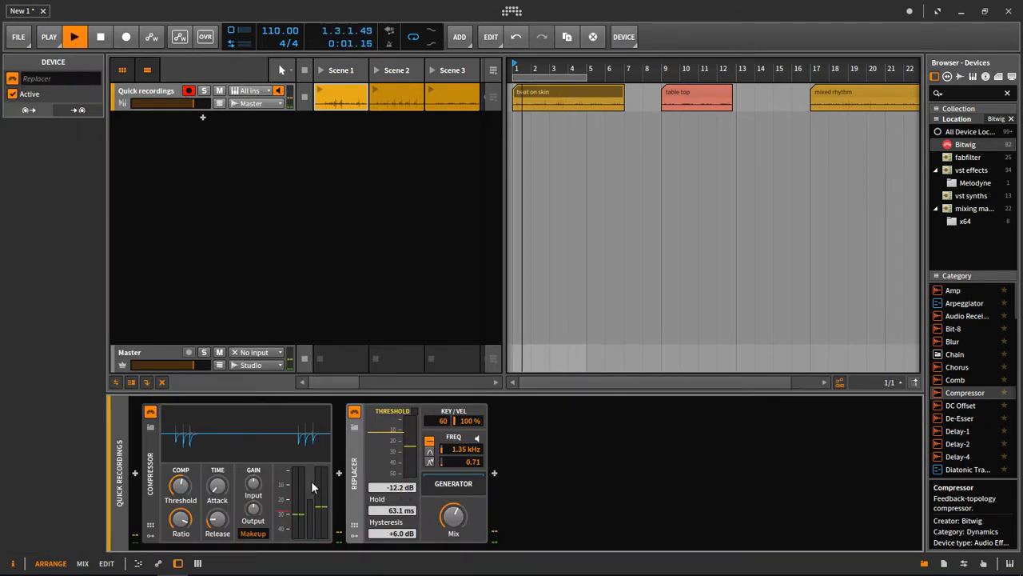
left_click_drag(399, 495, 400, 534)
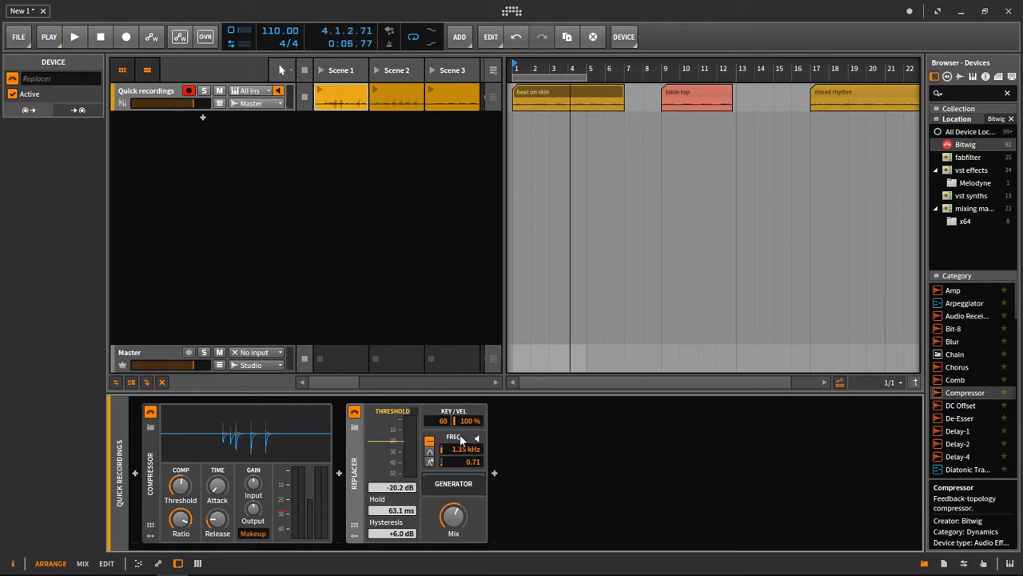
left_click_drag(444, 454, 444, 432)
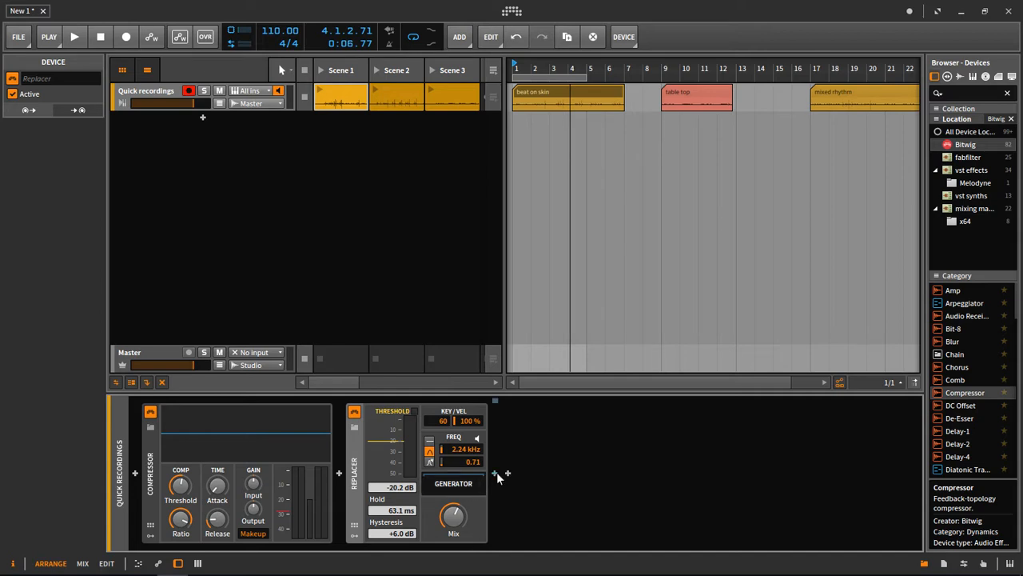
Insert a Polysynth into the Replacer's generator chain.
left_click(494, 474)
type("poly")
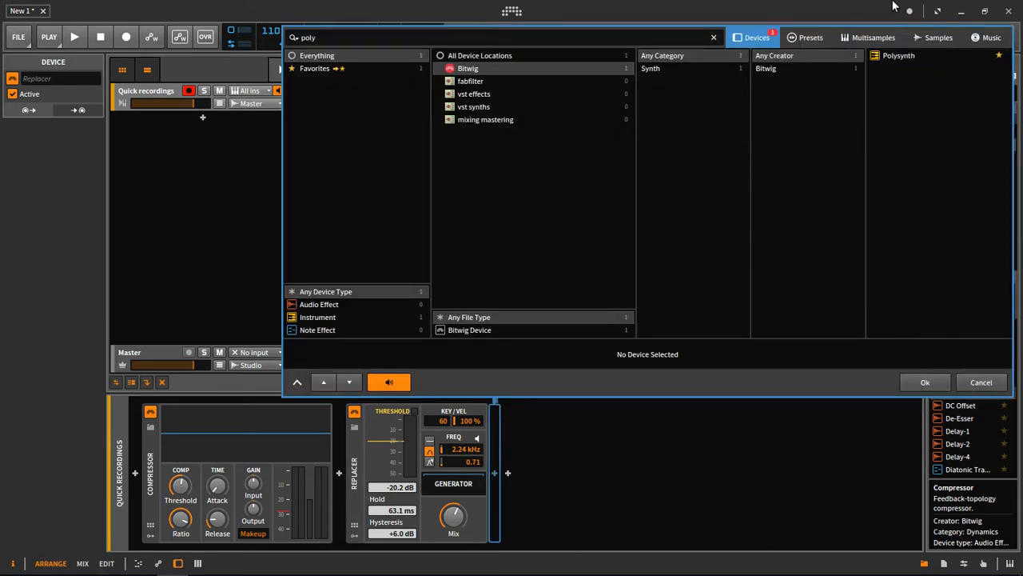
double_click(895, 54)
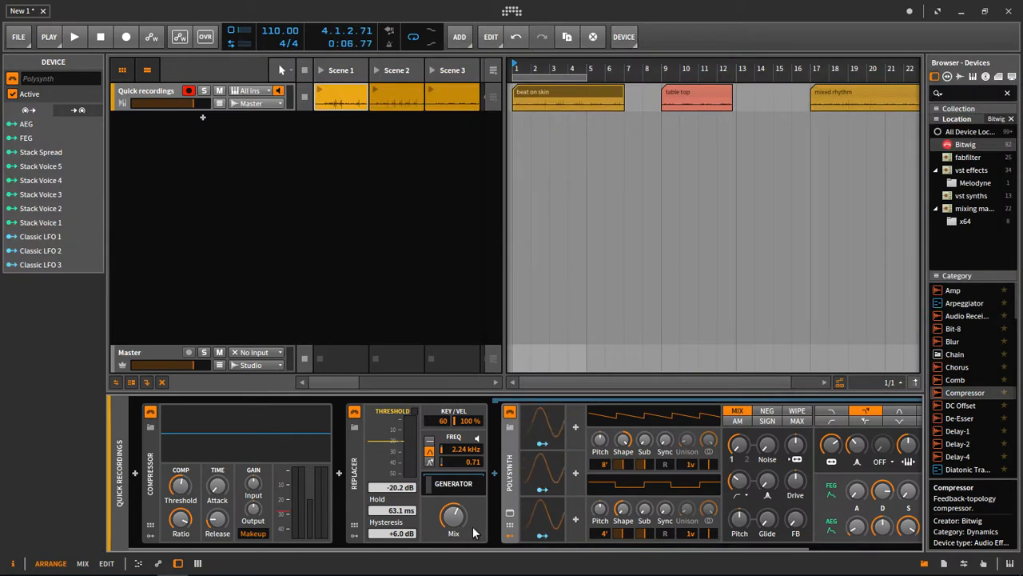
Play the beat on skin clip through the Polysynth, with the Replacer's mix at full and its threshold at -25.5 dB.
key("space")
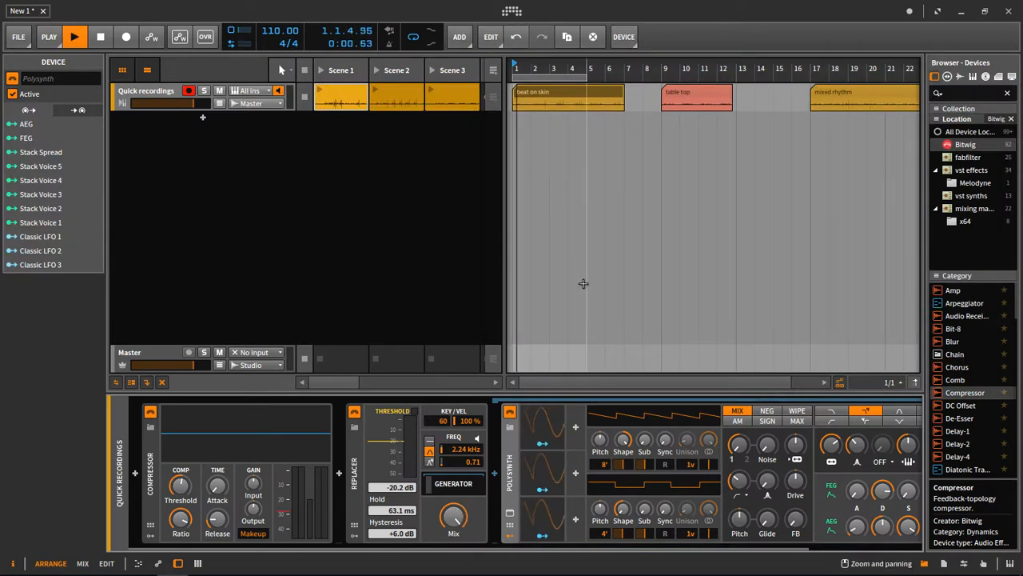
left_click_drag(395, 487, 395, 505)
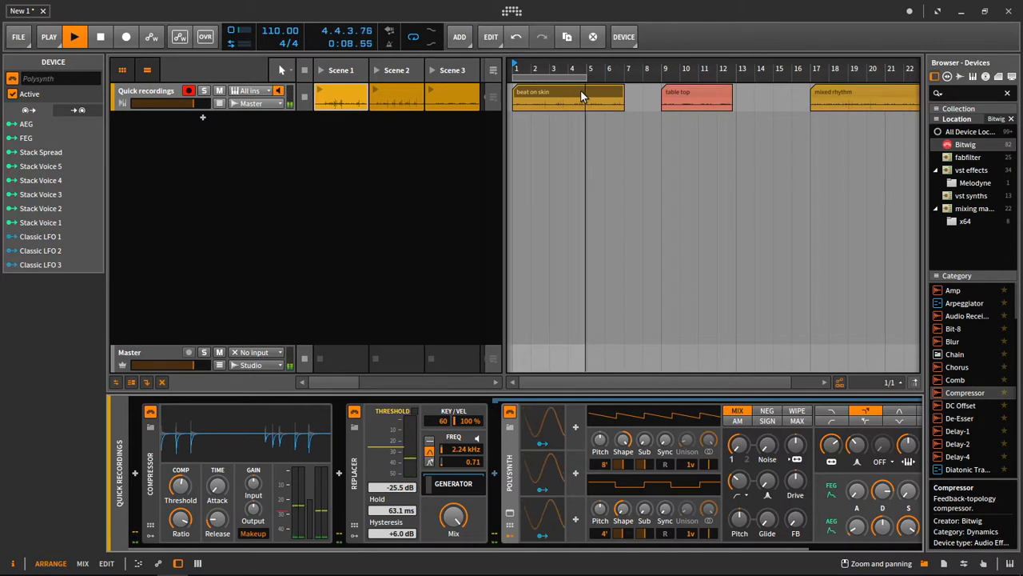
scroll(592, 551, "right", 3)
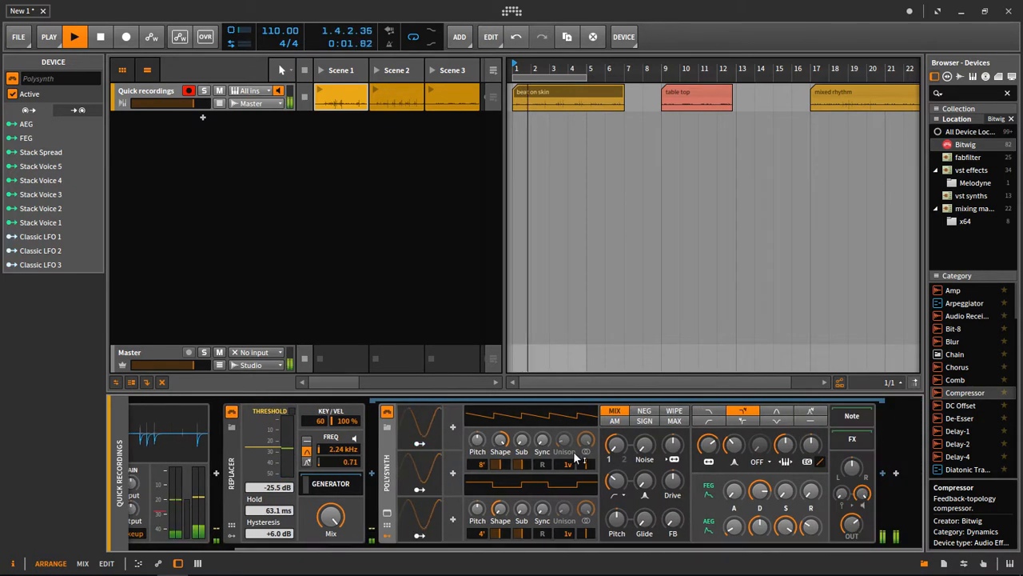